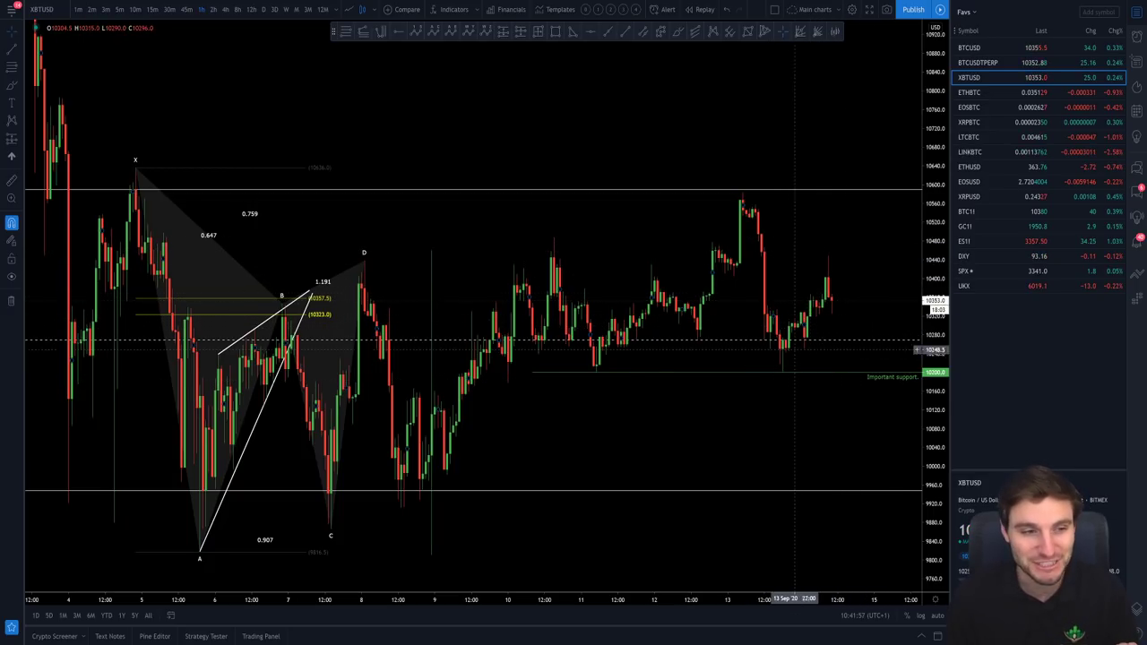
Step: Switch to Discord's bitcoin-charts channel and view the full-size chart posted under "Simply amazing if I say so myself"
drag(764, 475, 768, 449)
scroll(752, 462, up, 1)
scroll(758, 450, down, 1)
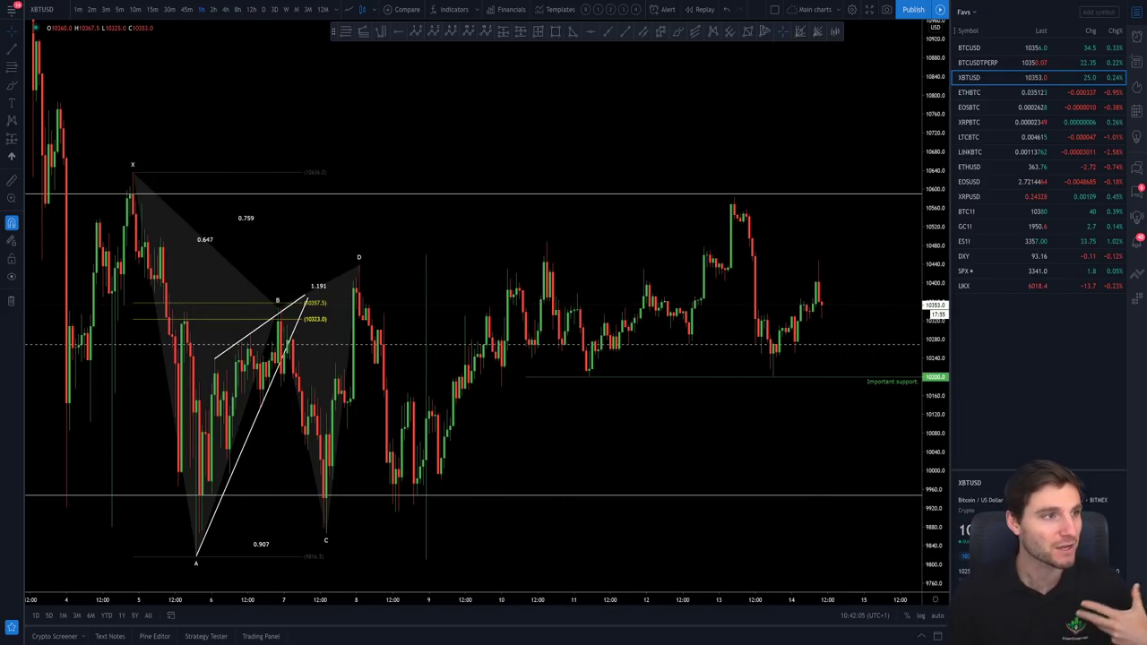
key(ctrl+Tab)
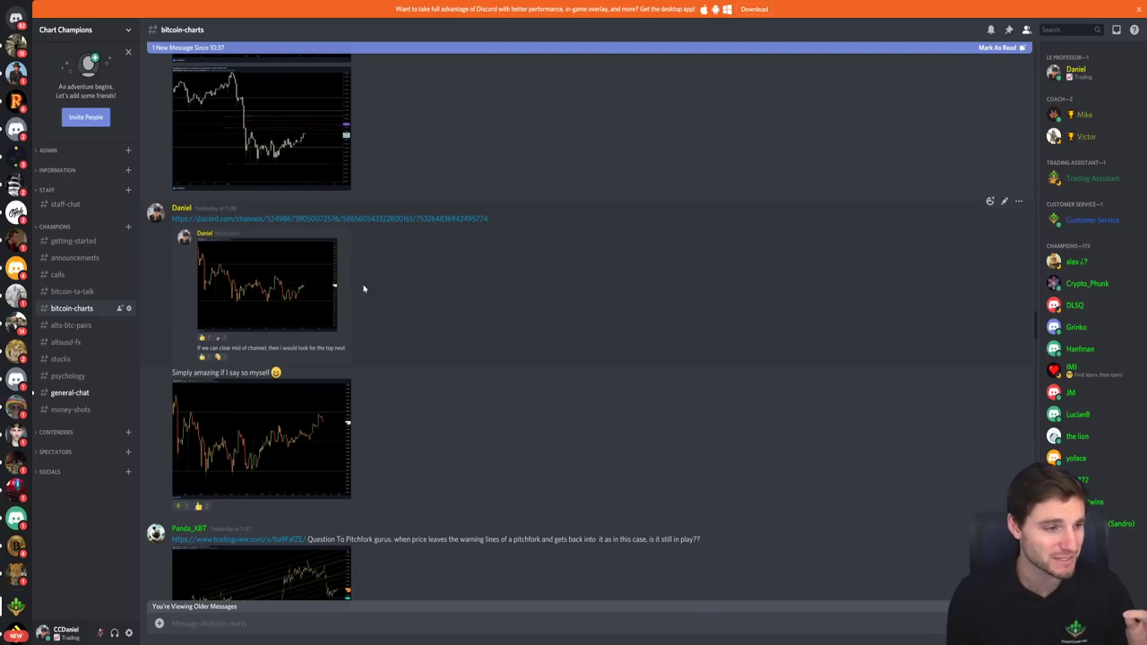
click(286, 417)
click(289, 545)
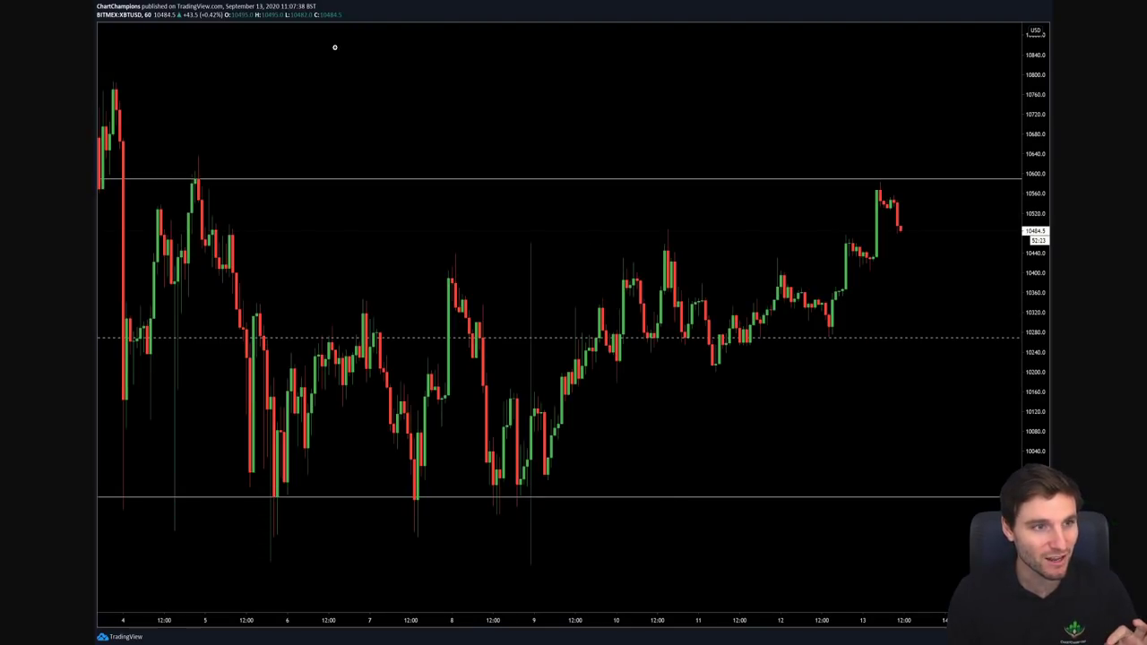
key(ctrl+w)
click(932, 292)
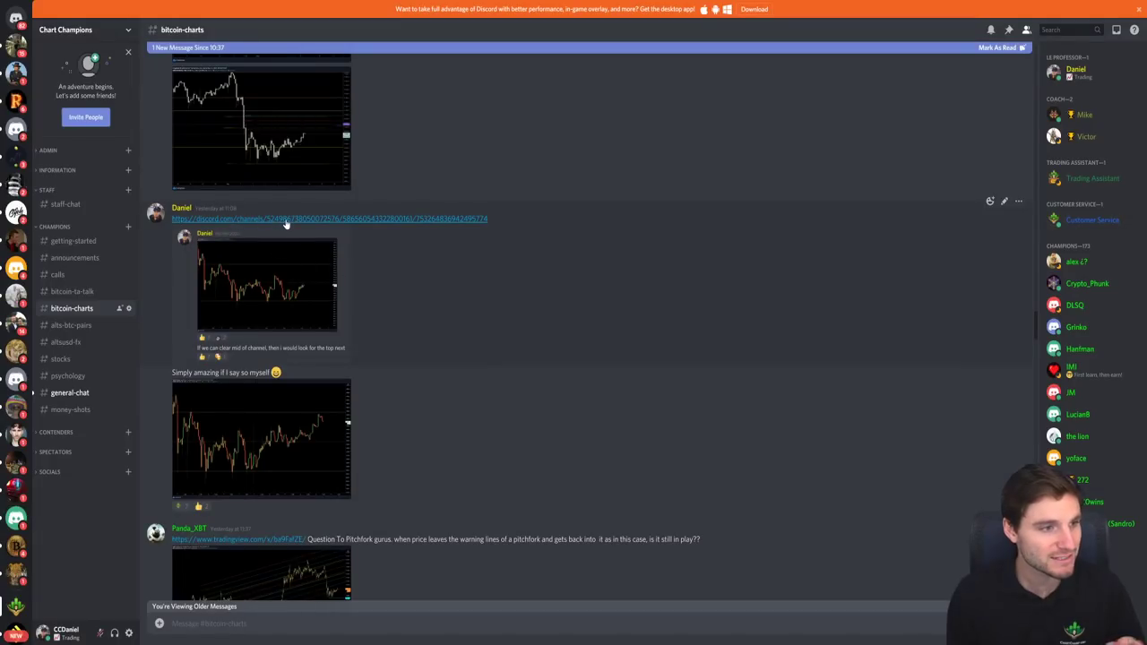
Step: Follow the message link to the original 9 September post and view its chart image at full size
click(278, 353)
click(974, 410)
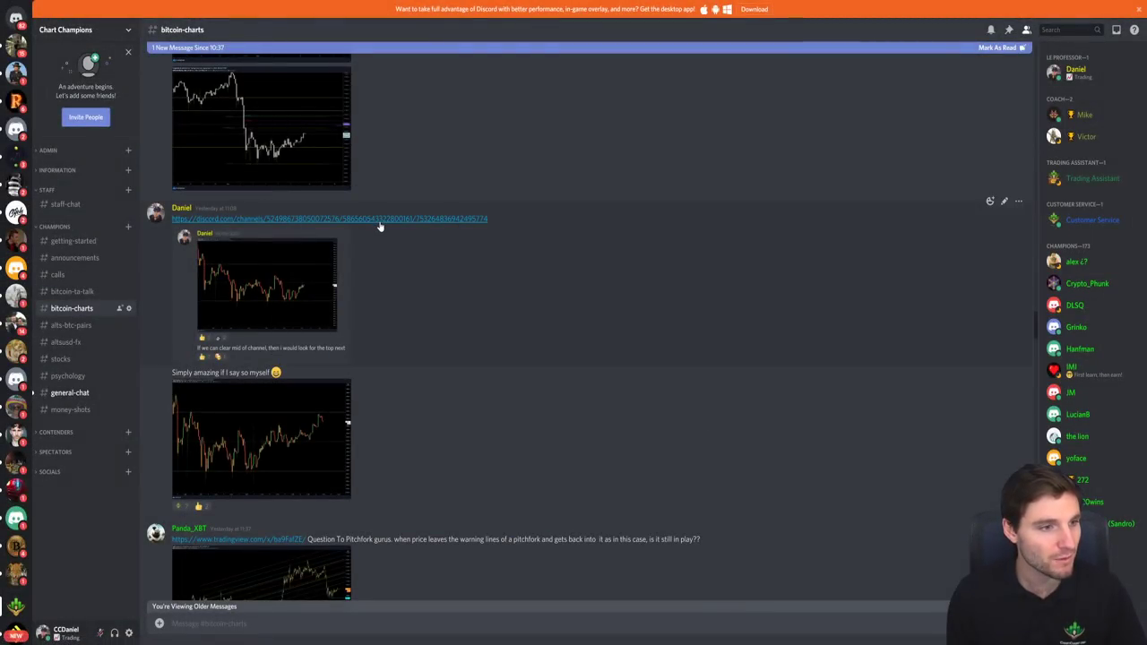
click(379, 224)
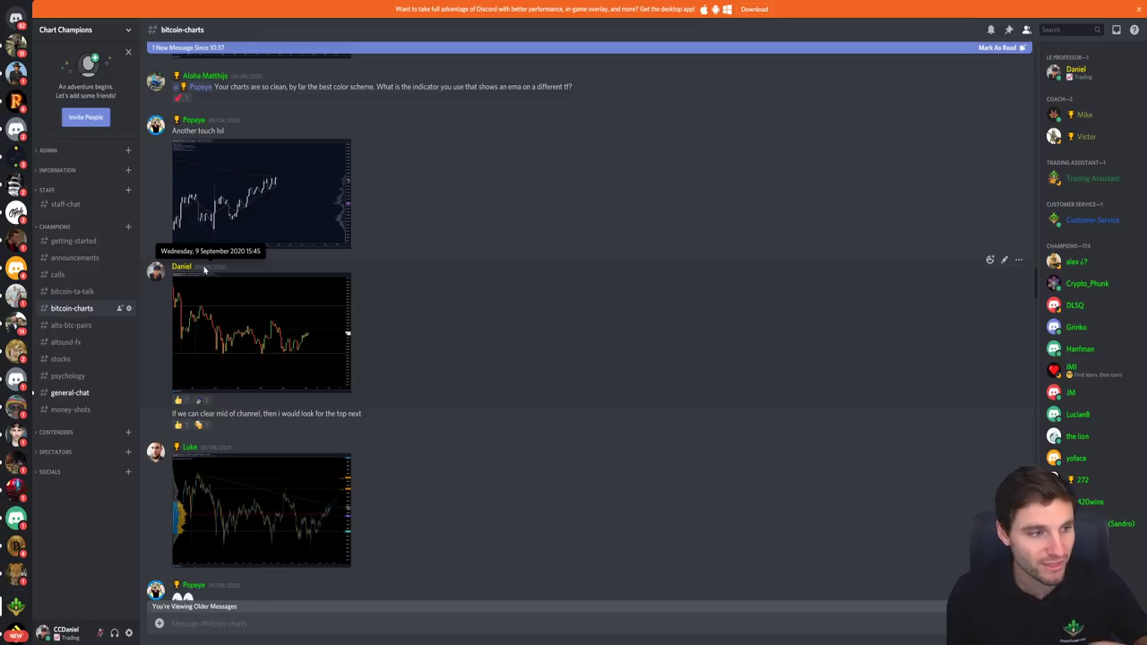
click(263, 367)
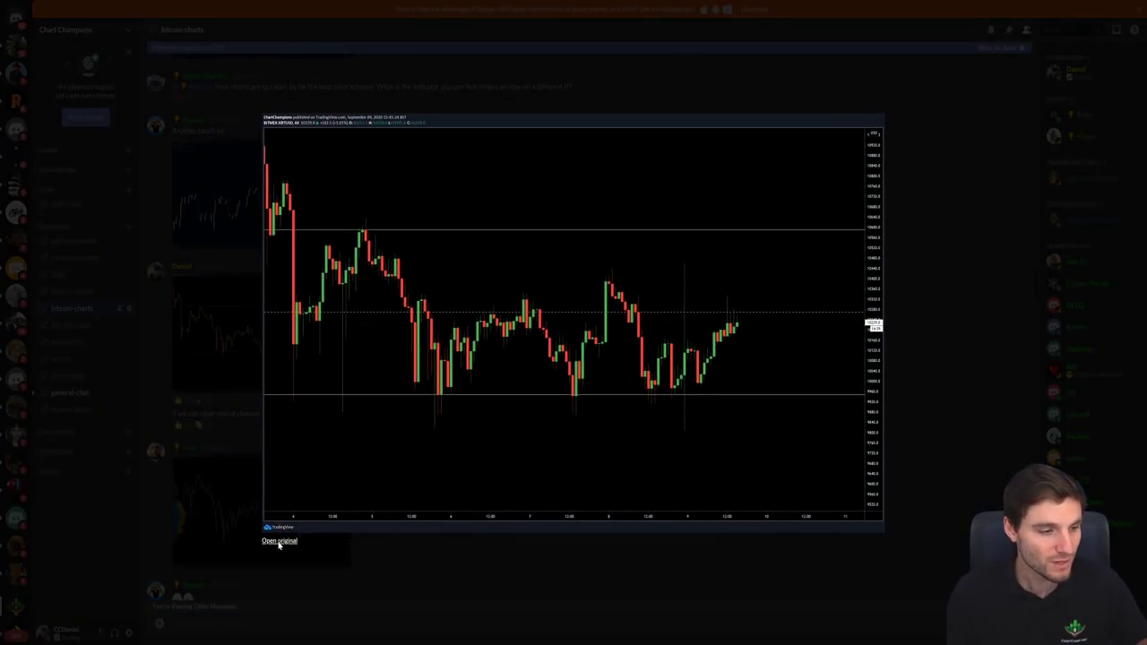
click(281, 548)
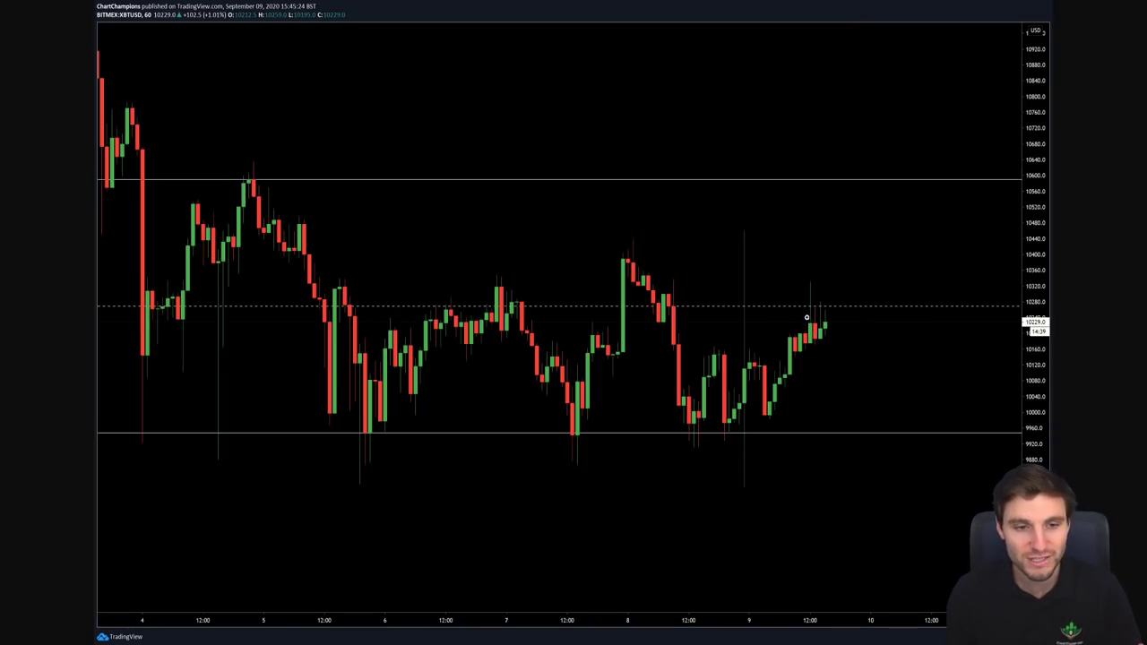
key(ctrl+w)
click(935, 438)
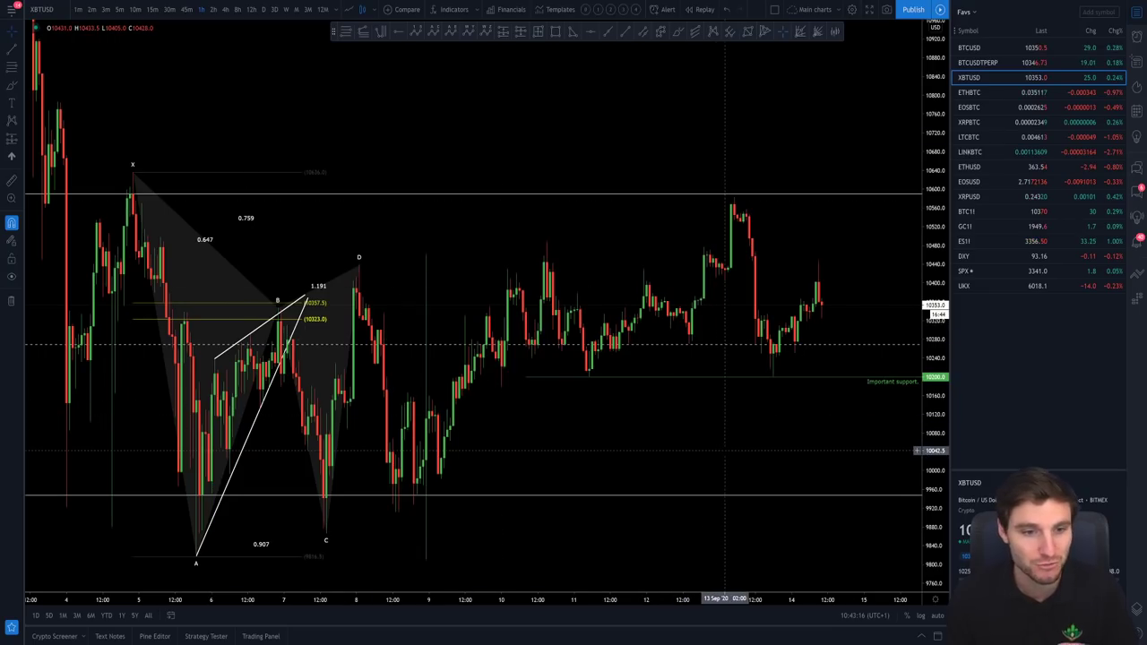
Step: Check the bullish funding messages in Discord's bitcoin-ta-talk channel and return to the XBTUSD chart in TradingView
scroll(709, 443, right, 2)
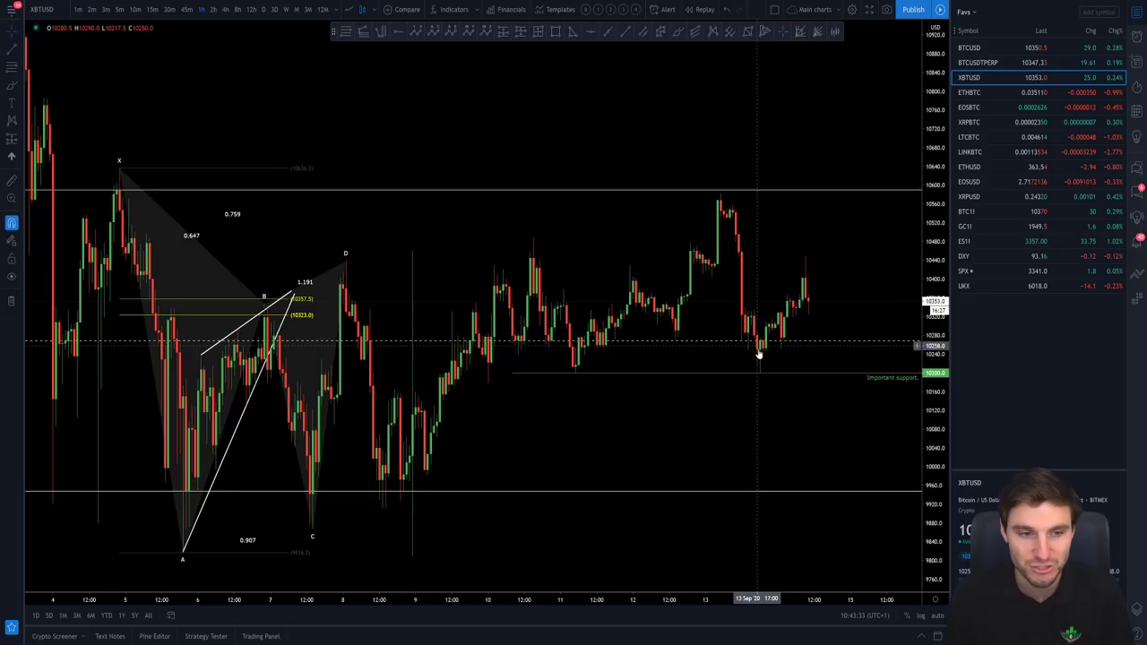
drag(761, 377, 774, 373)
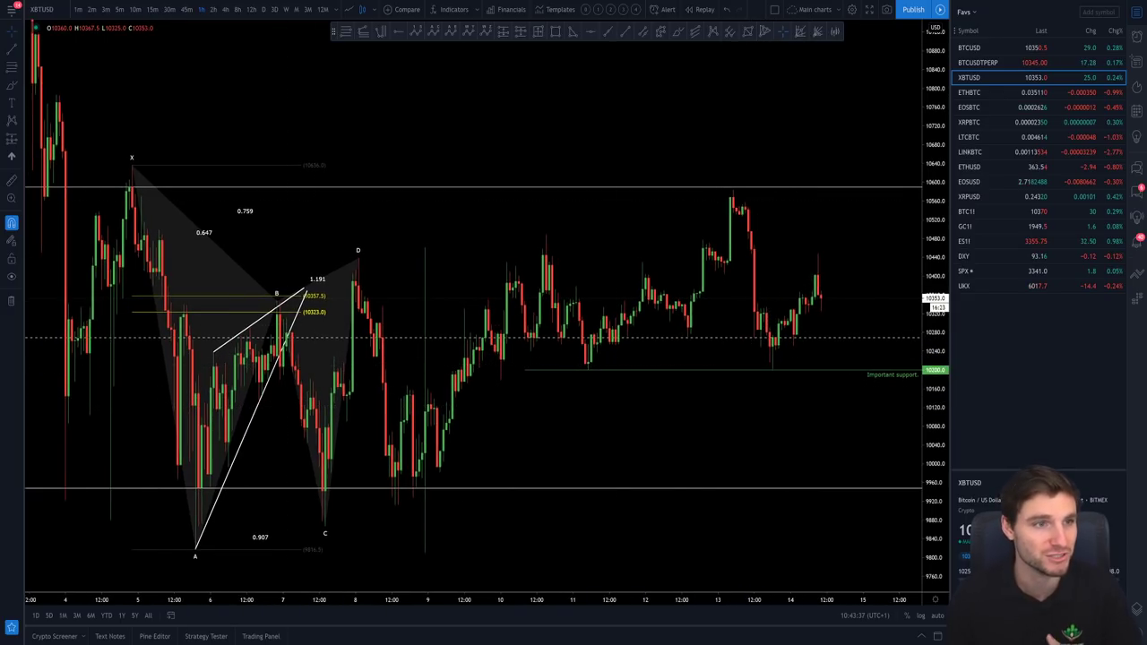
key(alt+Tab)
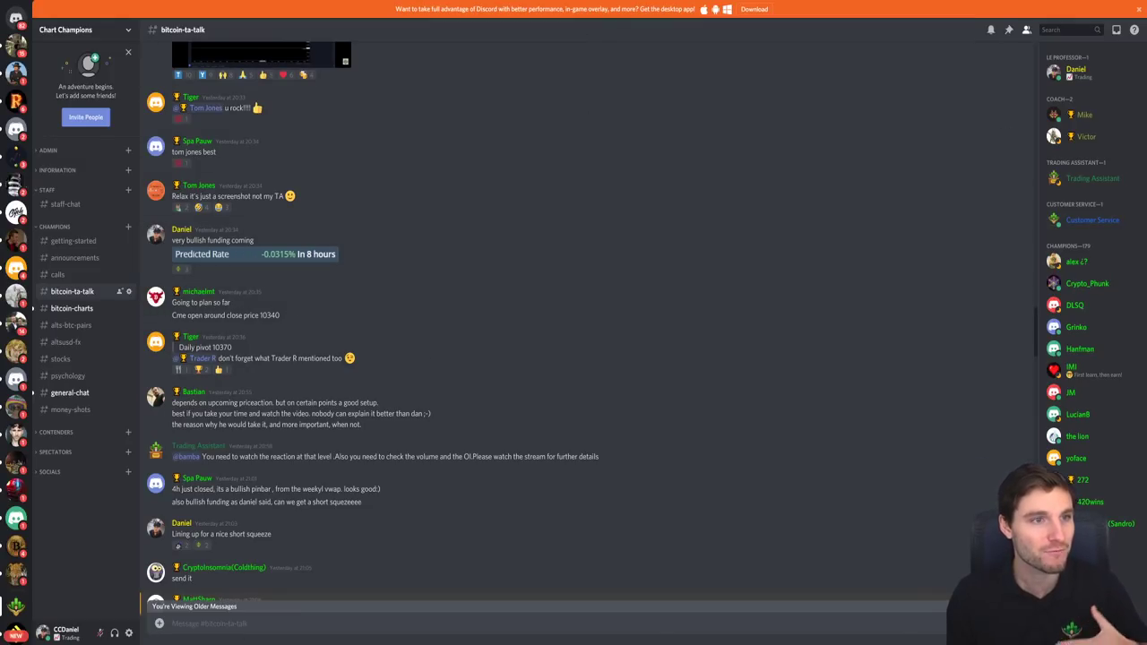
key(alt+Tab)
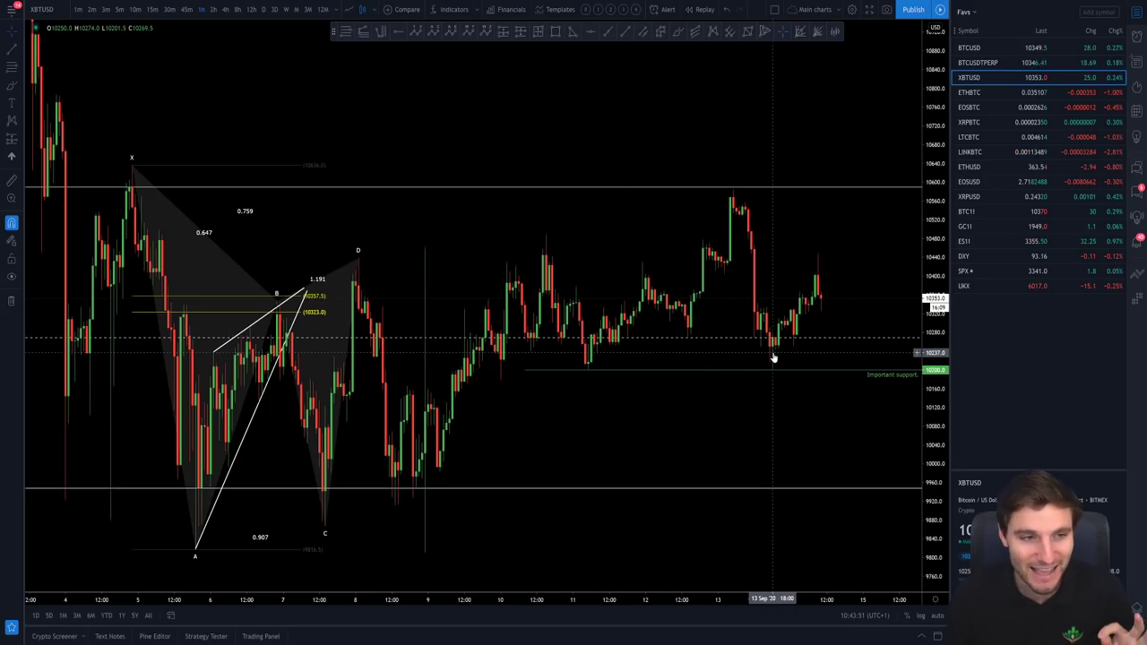
Step: Measure the price move from the "Important support" line up to about 10441 near the 14 September high
scroll(760, 448, up, 3)
scroll(761, 448, up, 2)
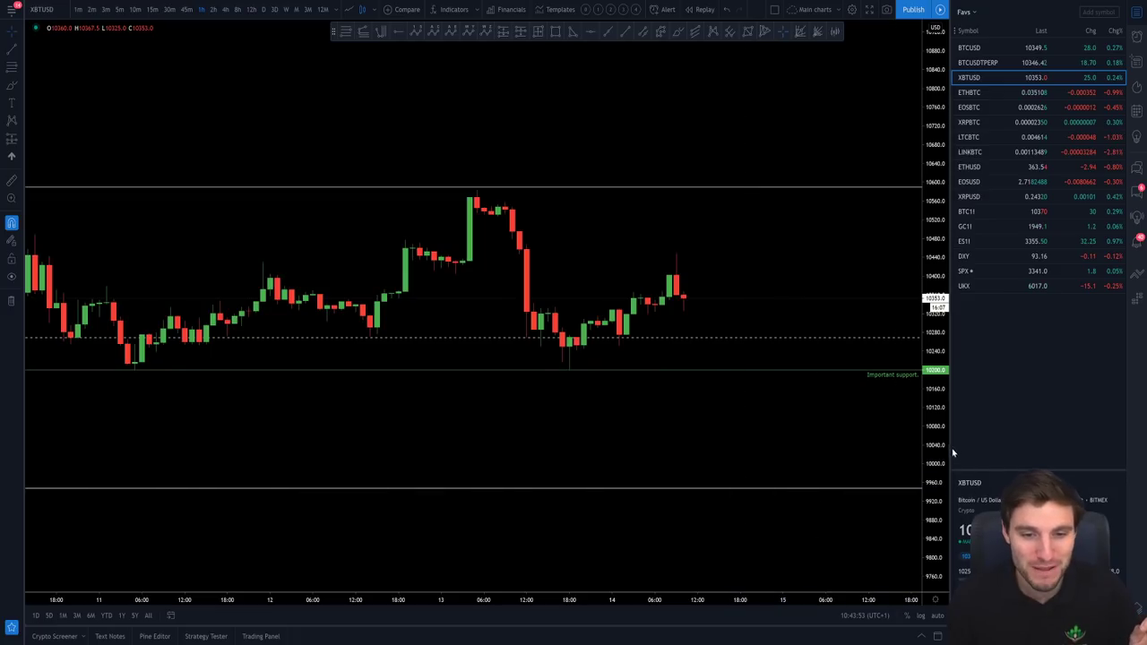
scroll(622, 403, down, 2)
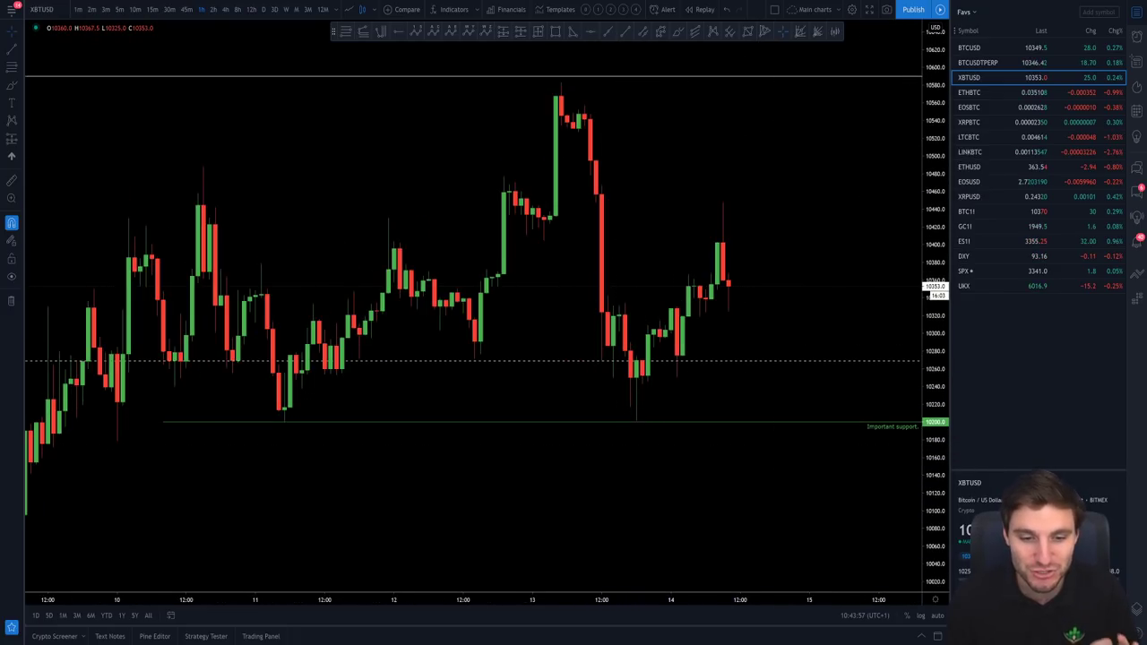
scroll(865, 501, down, 3)
scroll(865, 500, down, 2)
scroll(811, 530, up, 2)
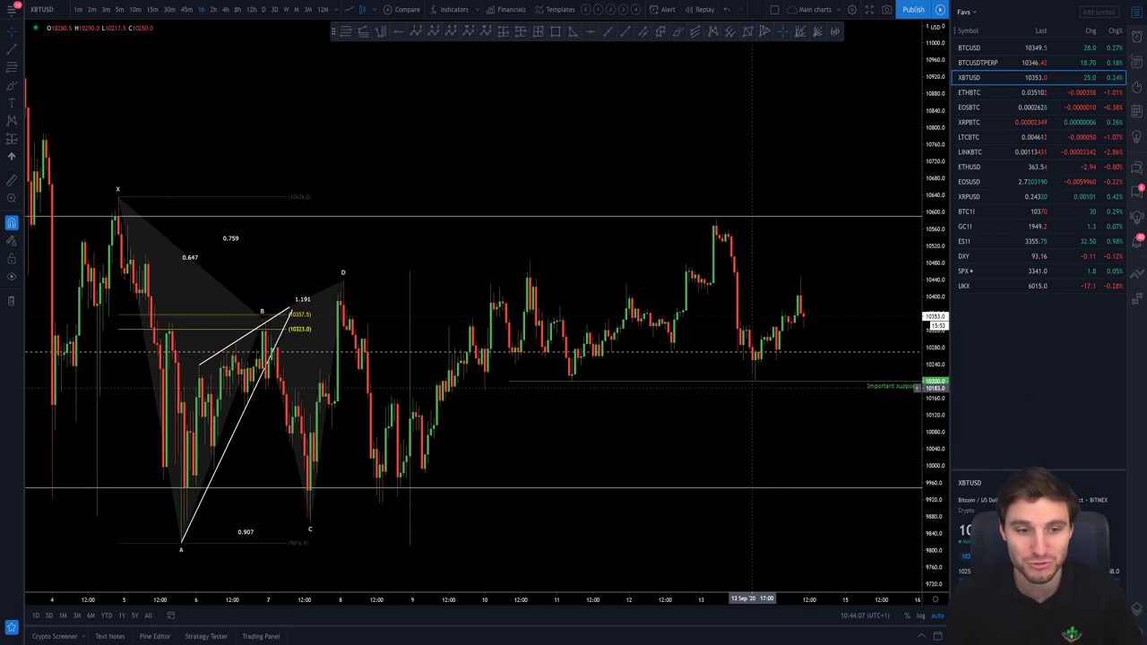
shift+click(787, 381)
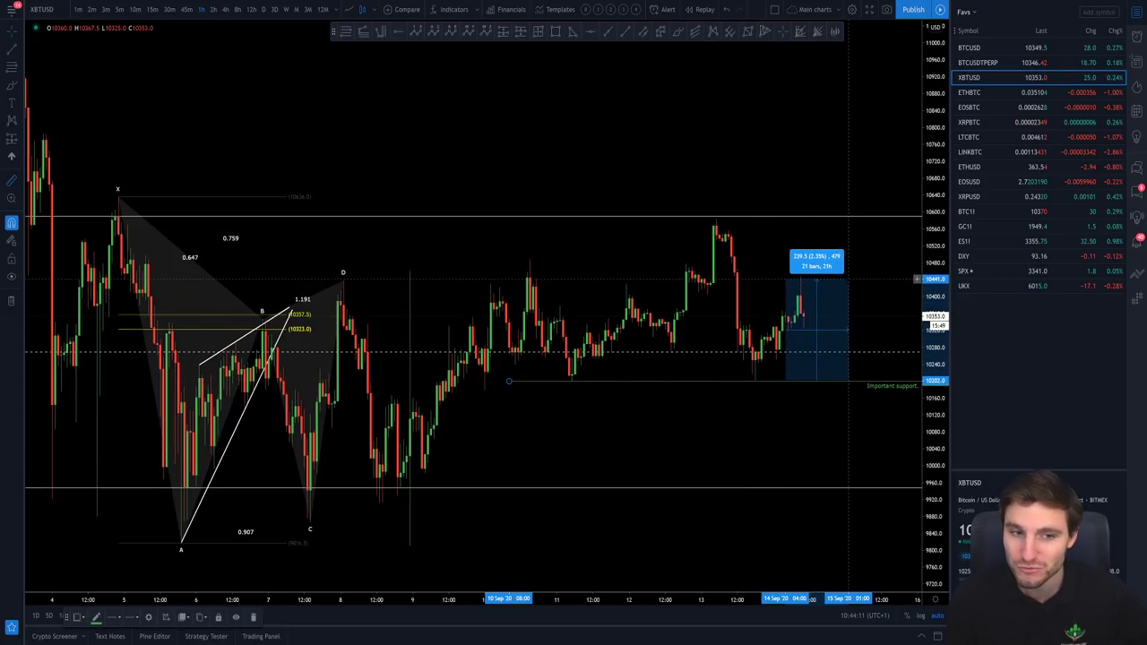
click(849, 279)
click(859, 291)
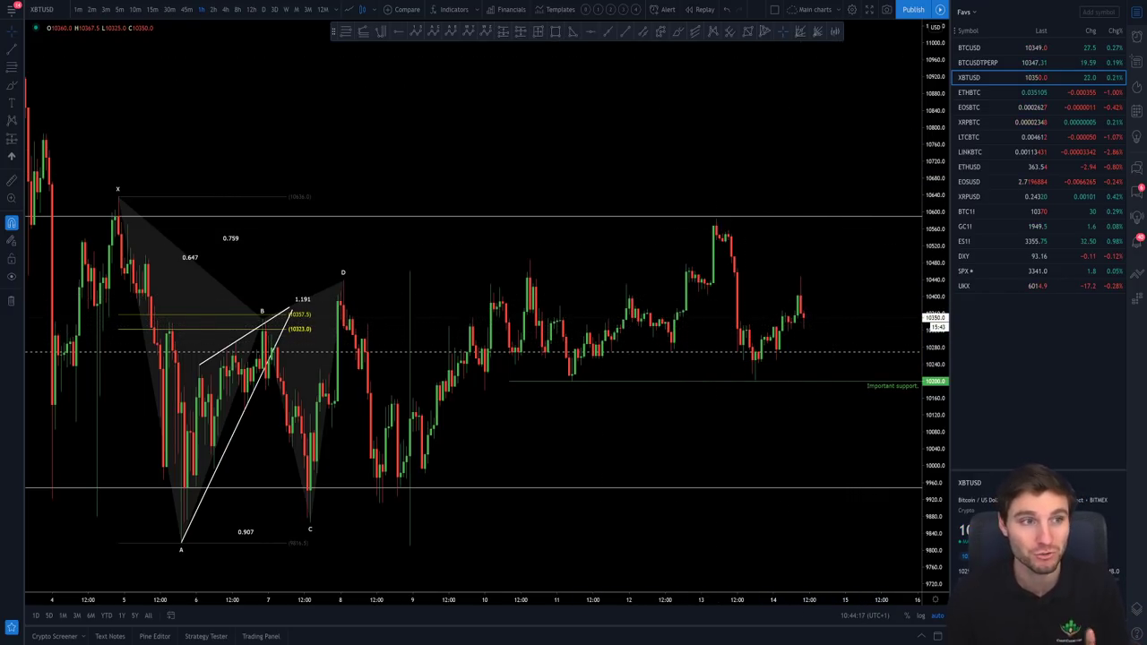
Step: Switch to Discord, enlarge the Predicted Rate image in bitcoin-ta-talk, and return to the TradingView chart
key(alt+Tab)
click(305, 260)
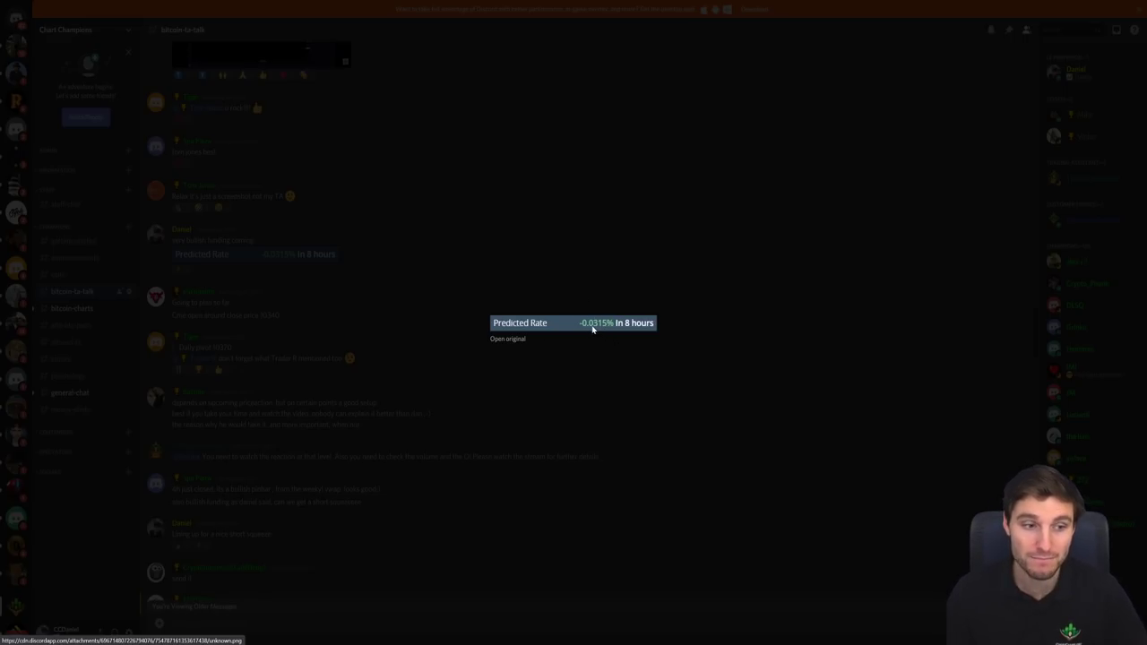
click(642, 386)
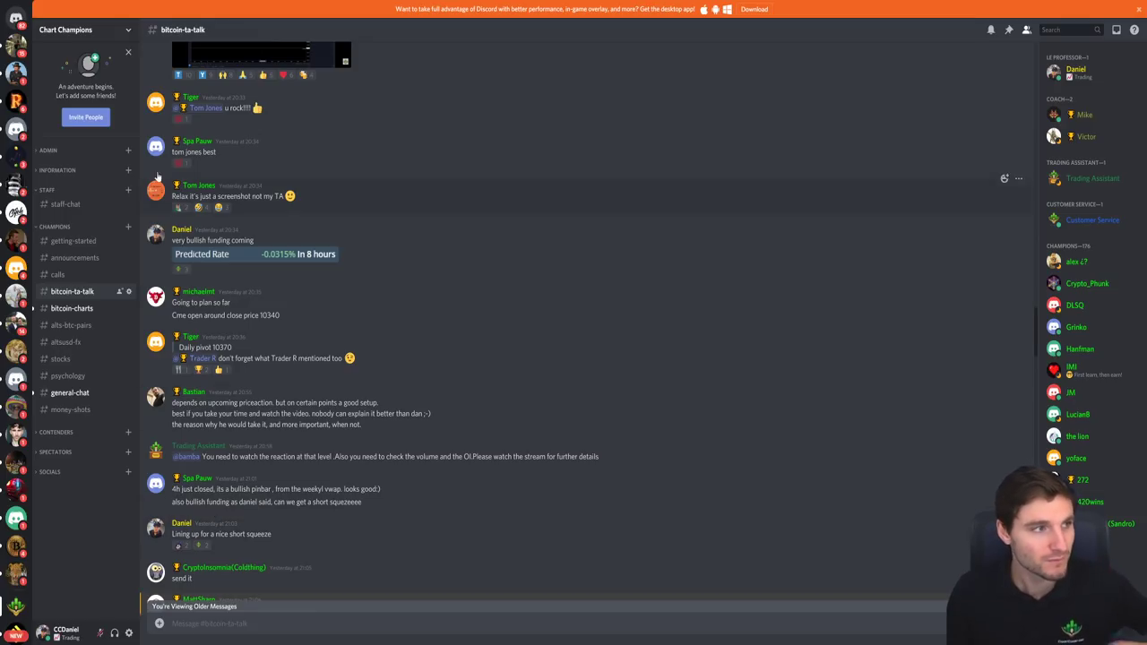
key(ctrl+Tab)
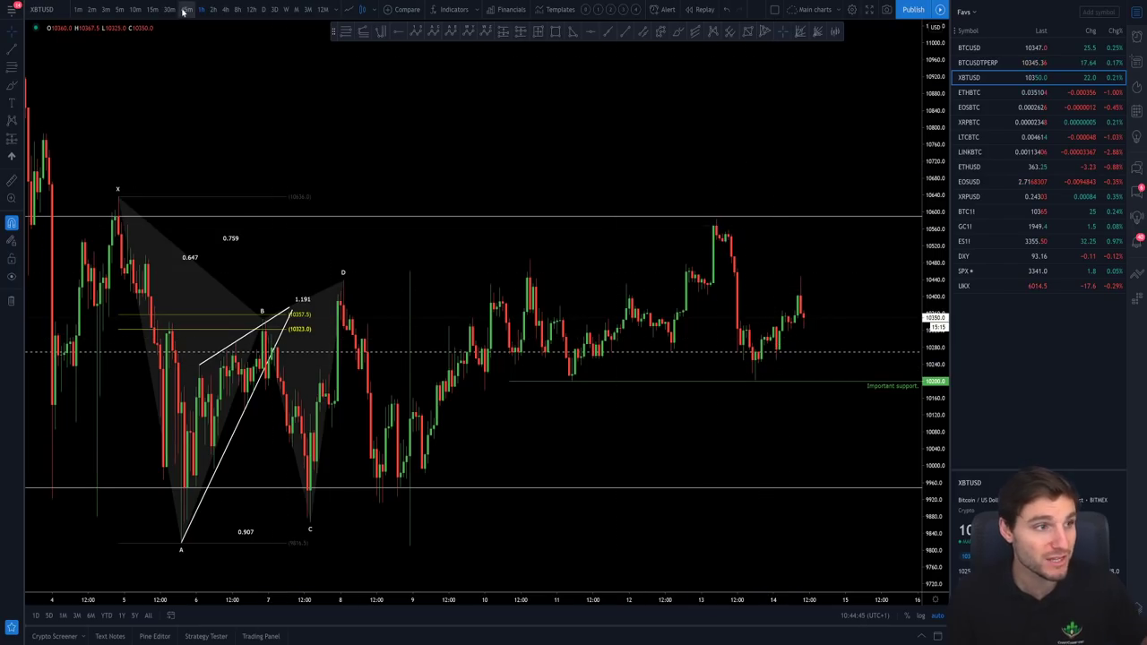
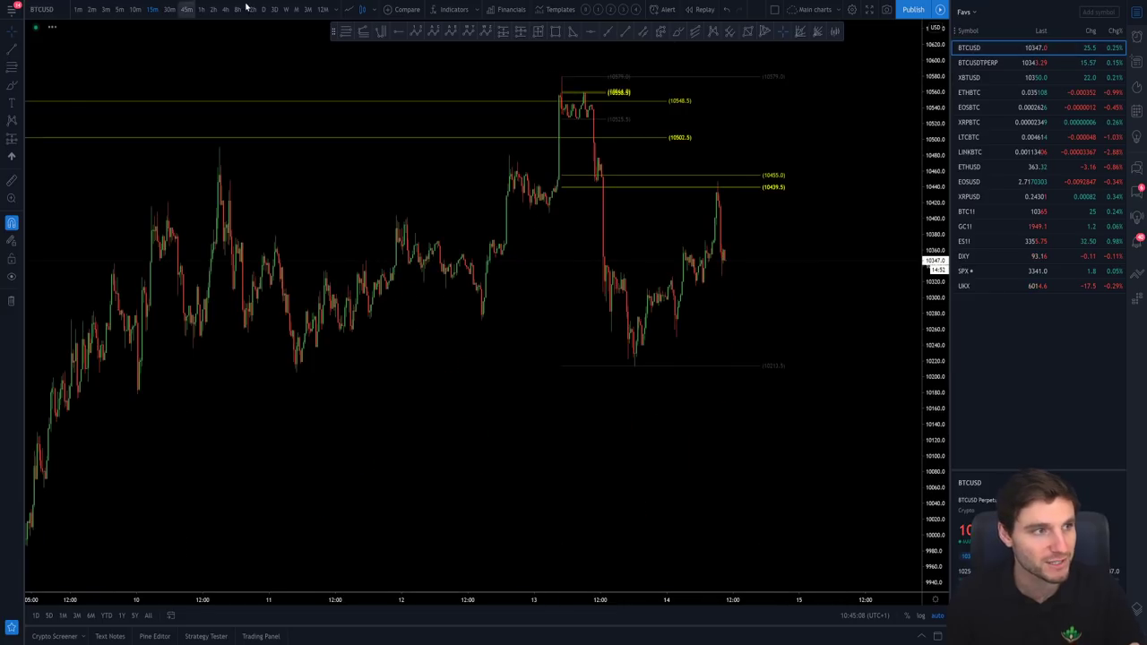
Step: Show BTCUSD on the 1-hour timeframe and examine the price action since early September with its Fibonacci levels
click(201, 9)
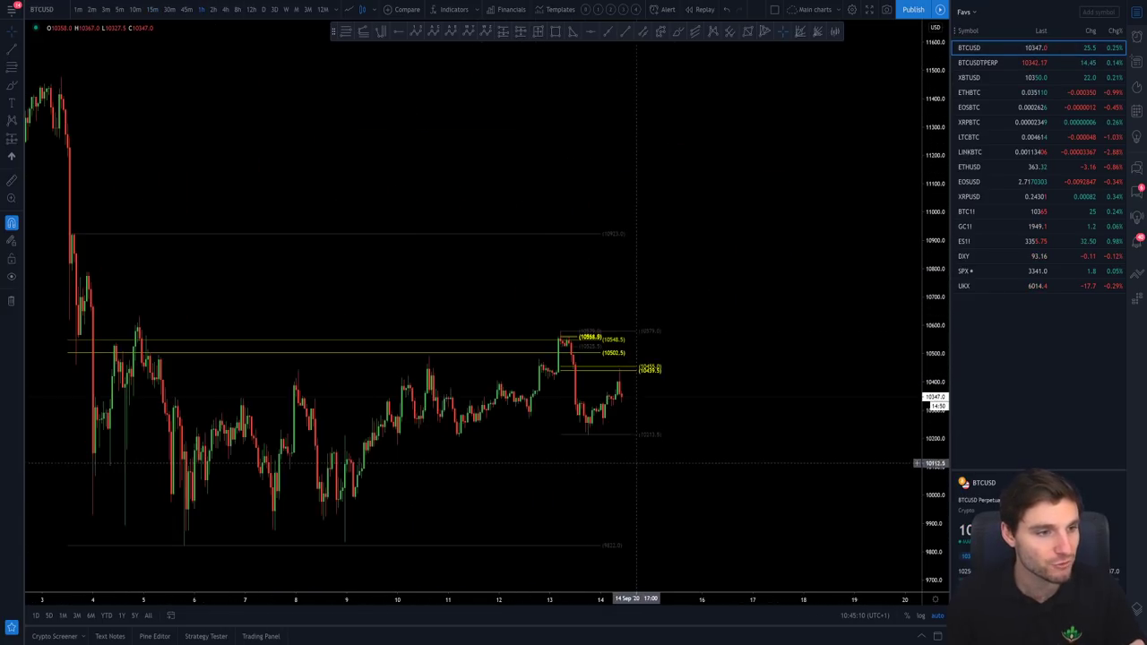
drag(650, 433, 625, 421)
drag(940, 381, 940, 410)
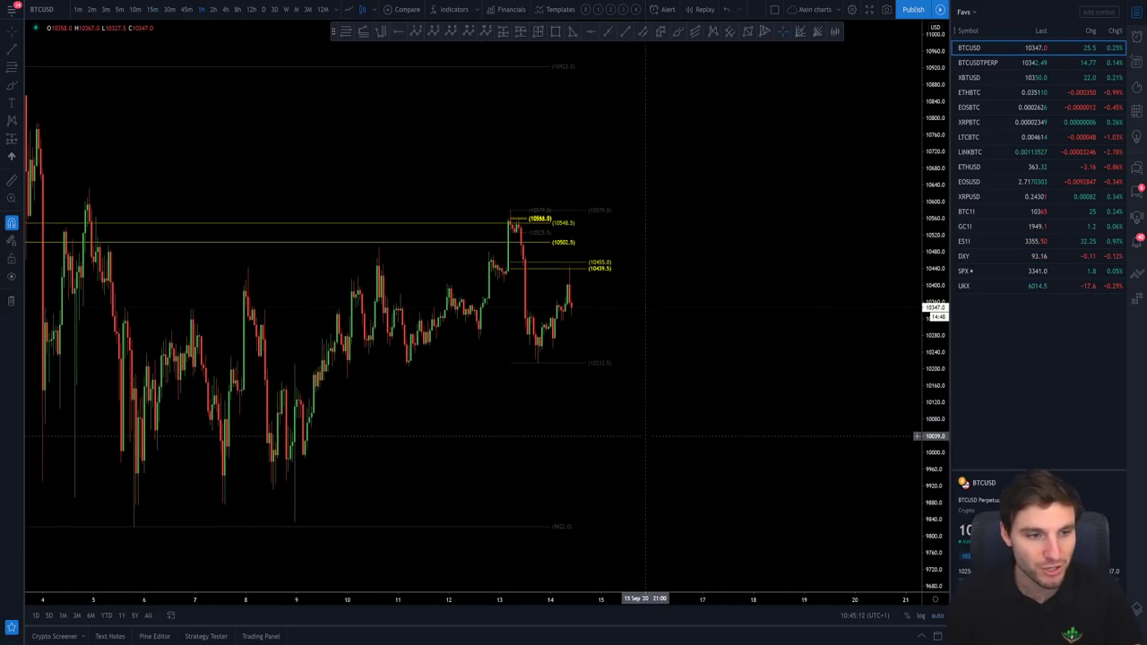
drag(645, 435, 797, 439)
scroll(818, 439, up, 1)
scroll(771, 448, up, 1)
scroll(797, 447, down, 1)
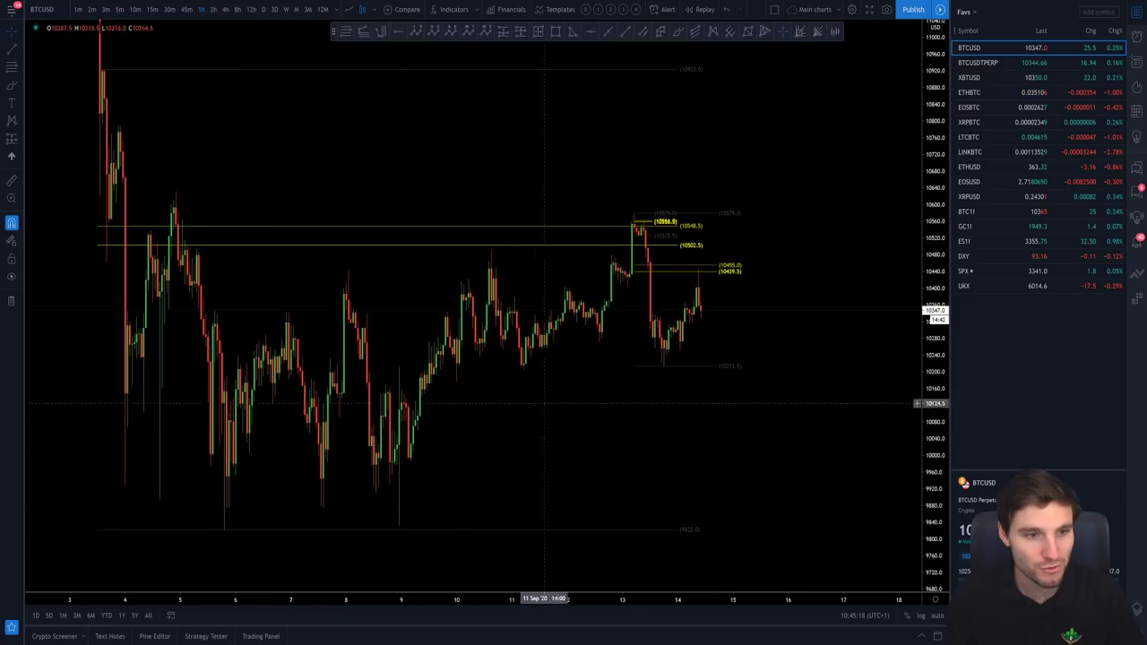
Step: Set the BTCUSD chart to the 5-minute timeframe and inspect the 13 September peak at its Fibonacci levels, restoring automatic price scaling
click(153, 9)
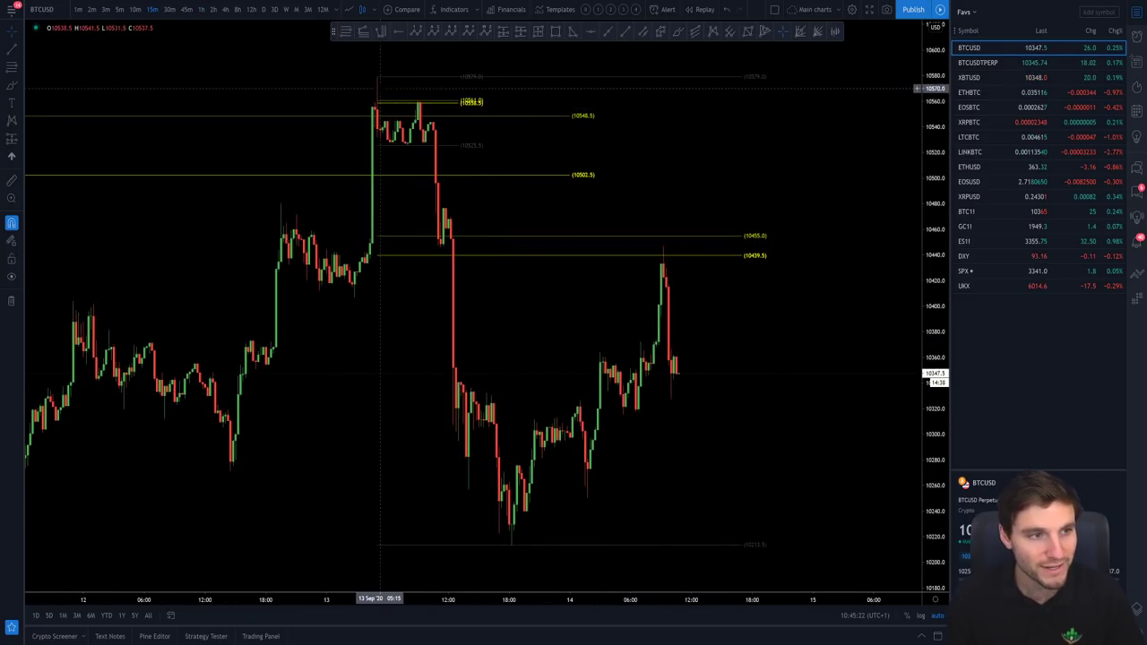
click(119, 9)
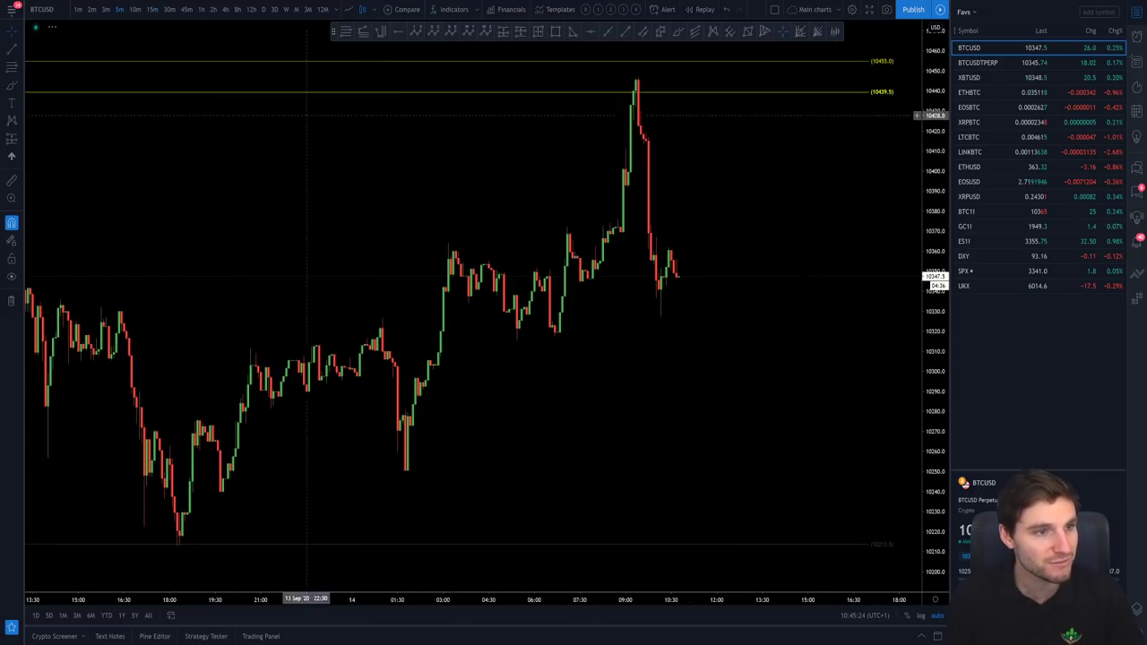
drag(302, 236, 890, 336)
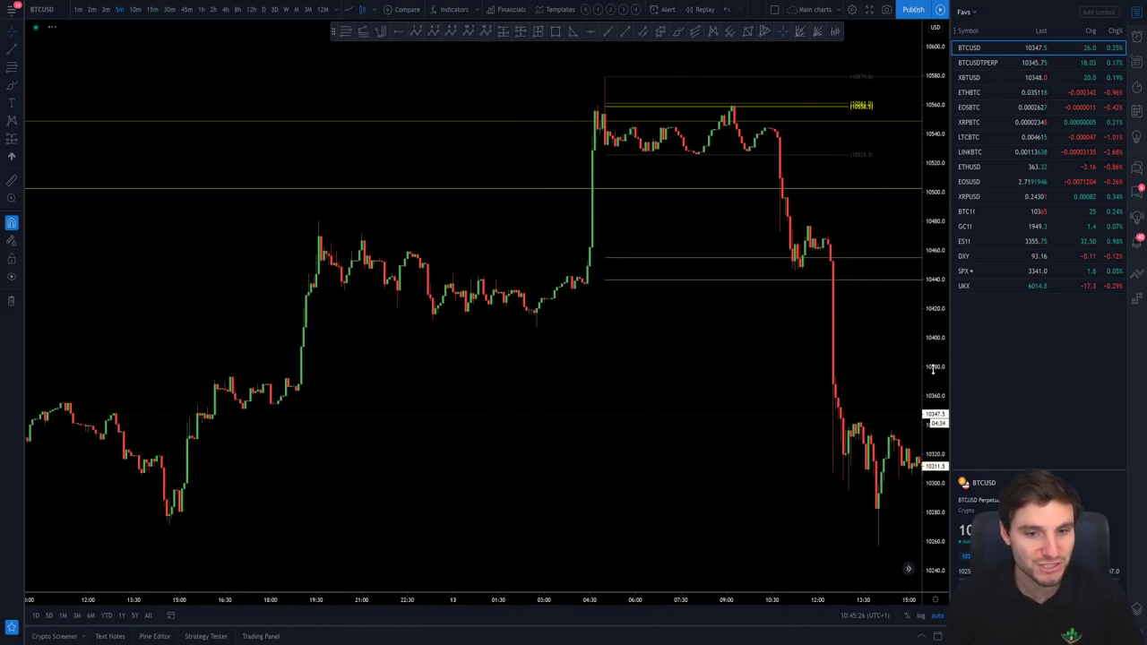
drag(933, 369, 933, 134)
drag(786, 284, 798, 491)
scroll(878, 399, up, 3)
drag(930, 360, 930, 280)
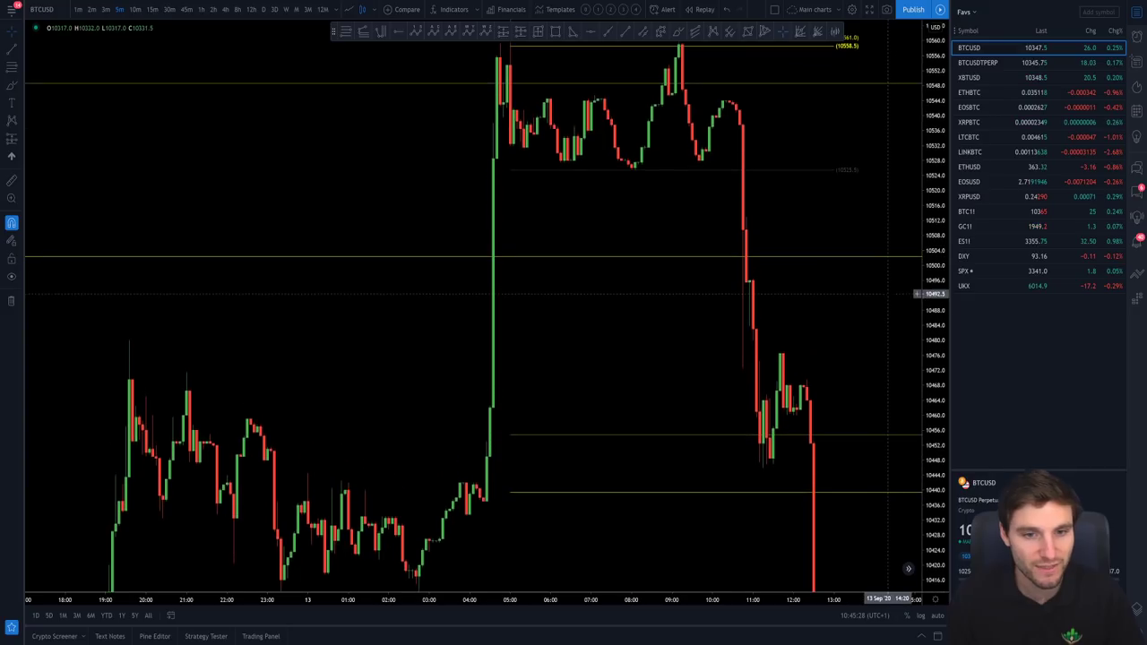
drag(883, 313, 852, 457)
scroll(843, 448, down, 1)
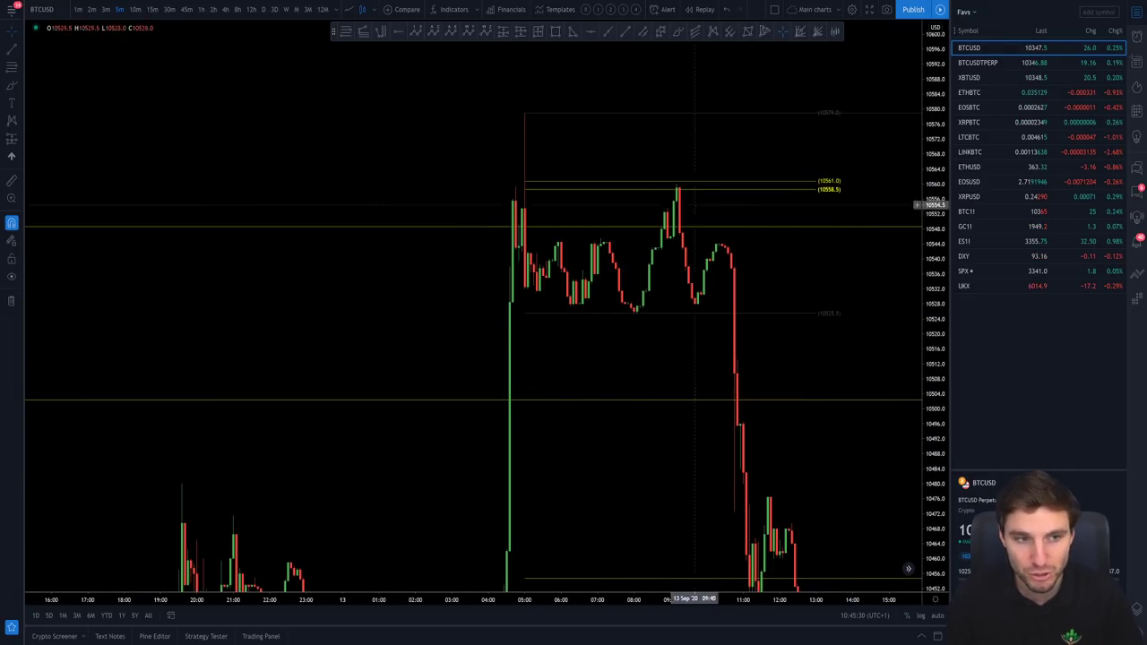
drag(653, 222, 609, 236)
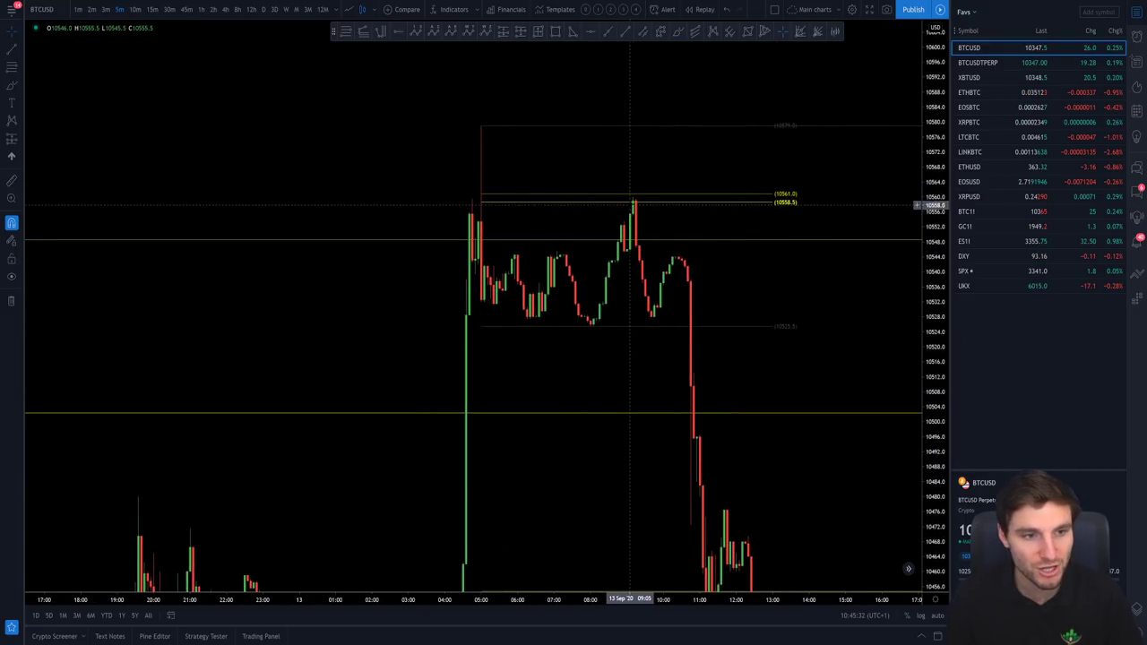
click(934, 618)
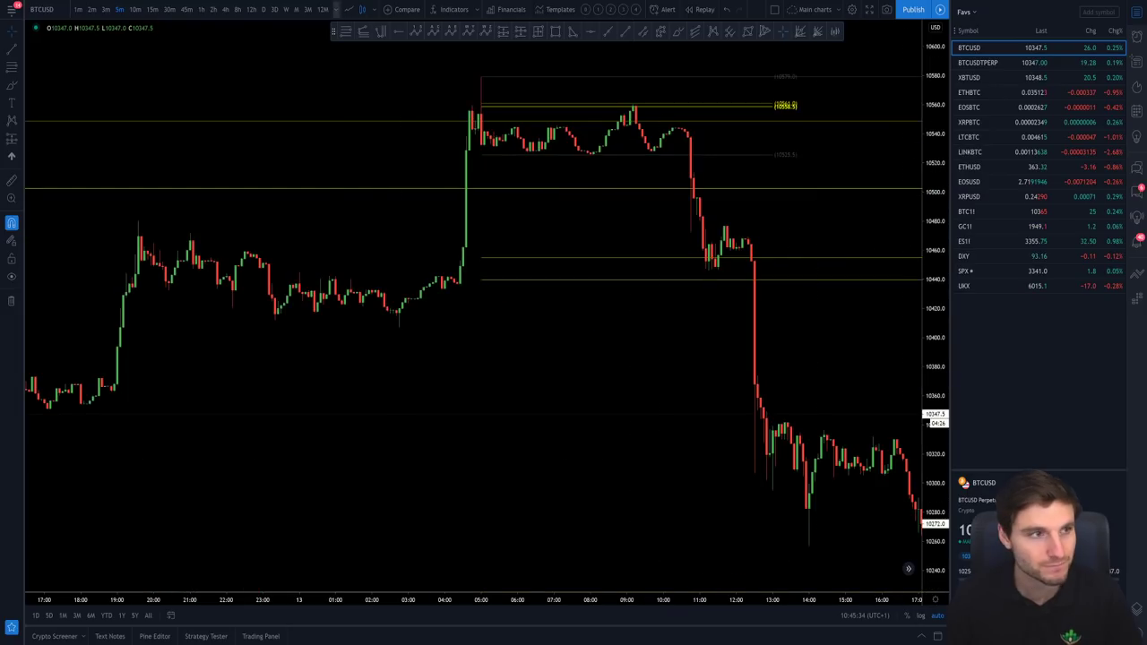
Step: Draw a rectangle from about 10450.5 down to 10440.5, spanning 13 September 10:20 to 14 September 14:20
drag(671, 424, 400, 409)
scroll(840, 436, down, 5)
scroll(840, 435, down, 2)
drag(830, 337, 507, 359)
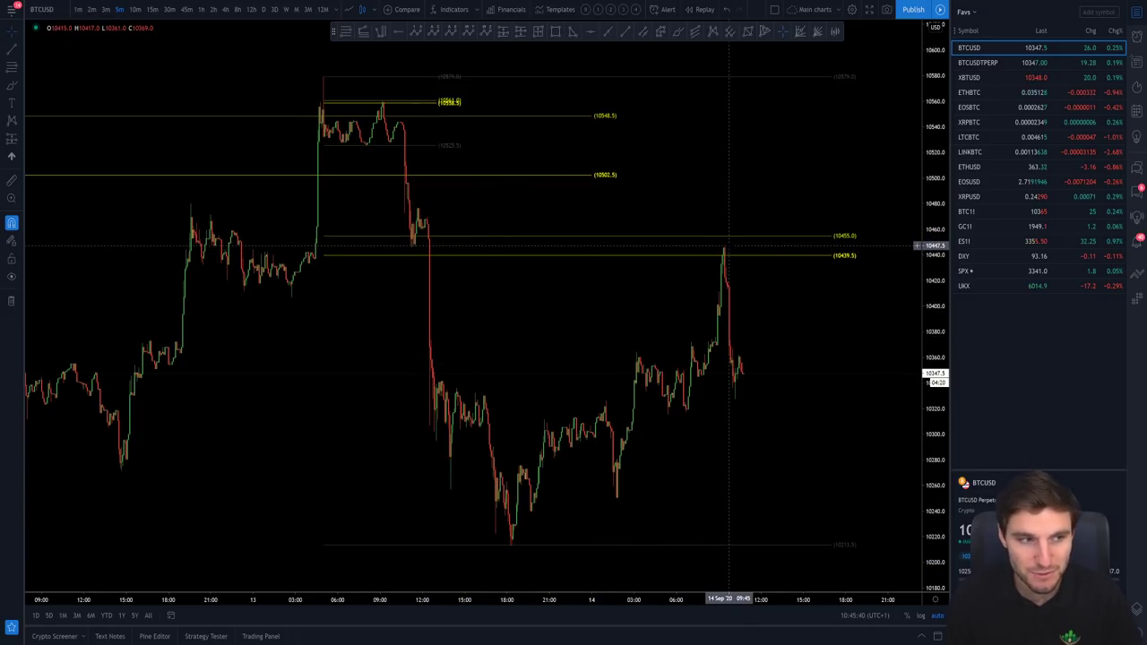
click(554, 31)
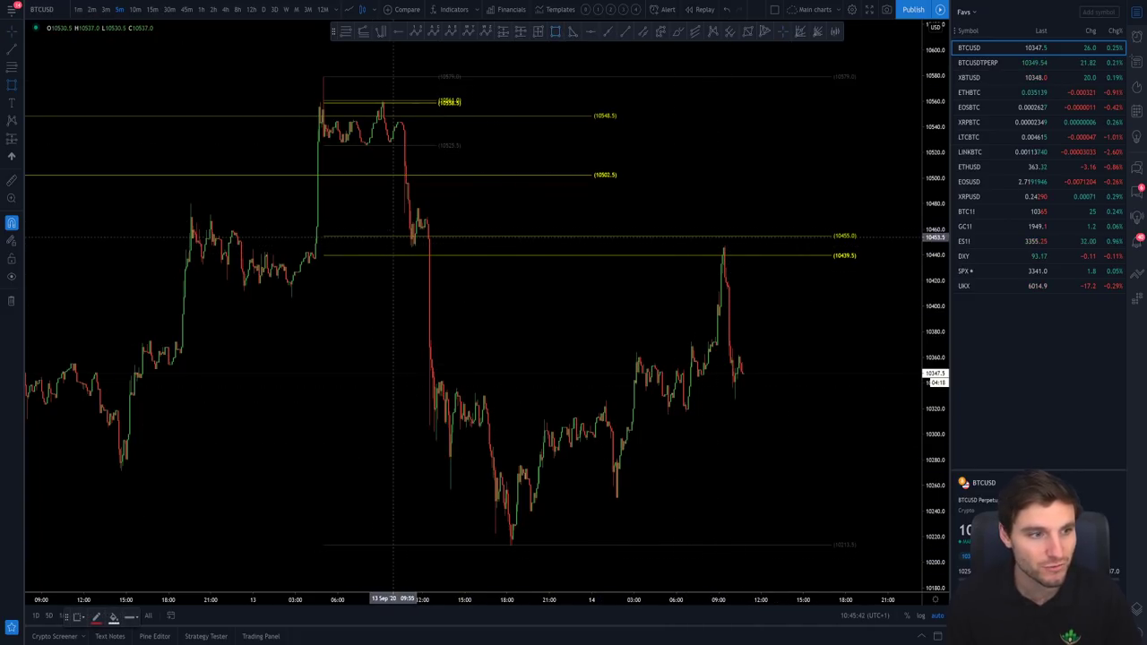
drag(398, 243, 793, 254)
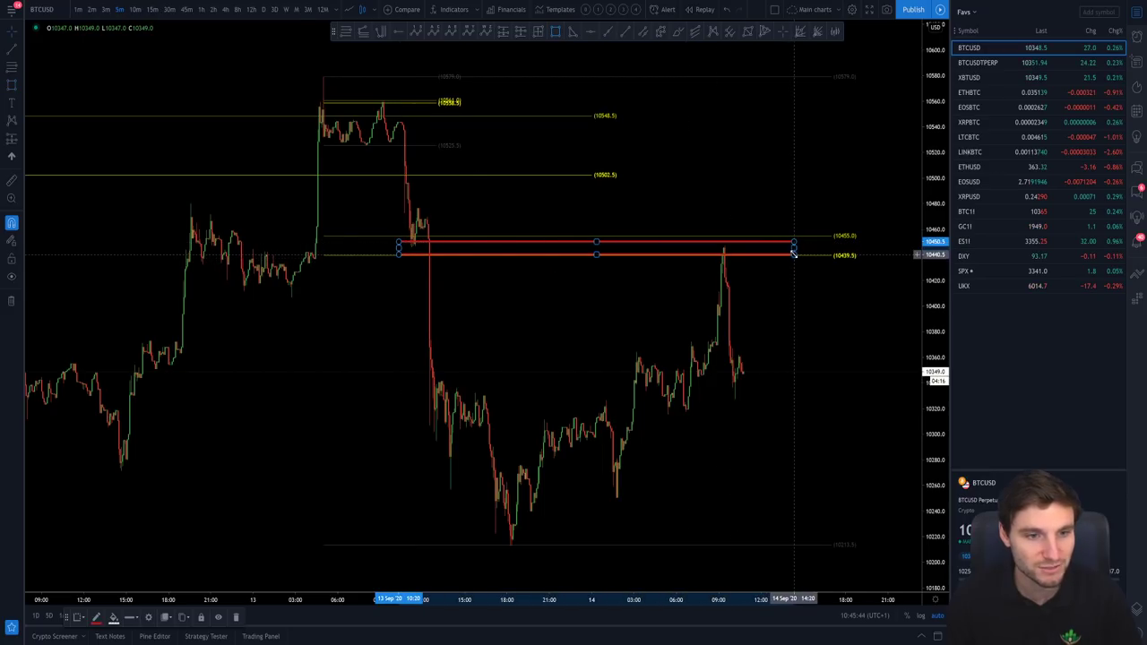
Step: Delete the rectangle around 10440–10450 and show BTCUSD on the 1-hour timeframe, framing the price action since early September
key(Delete)
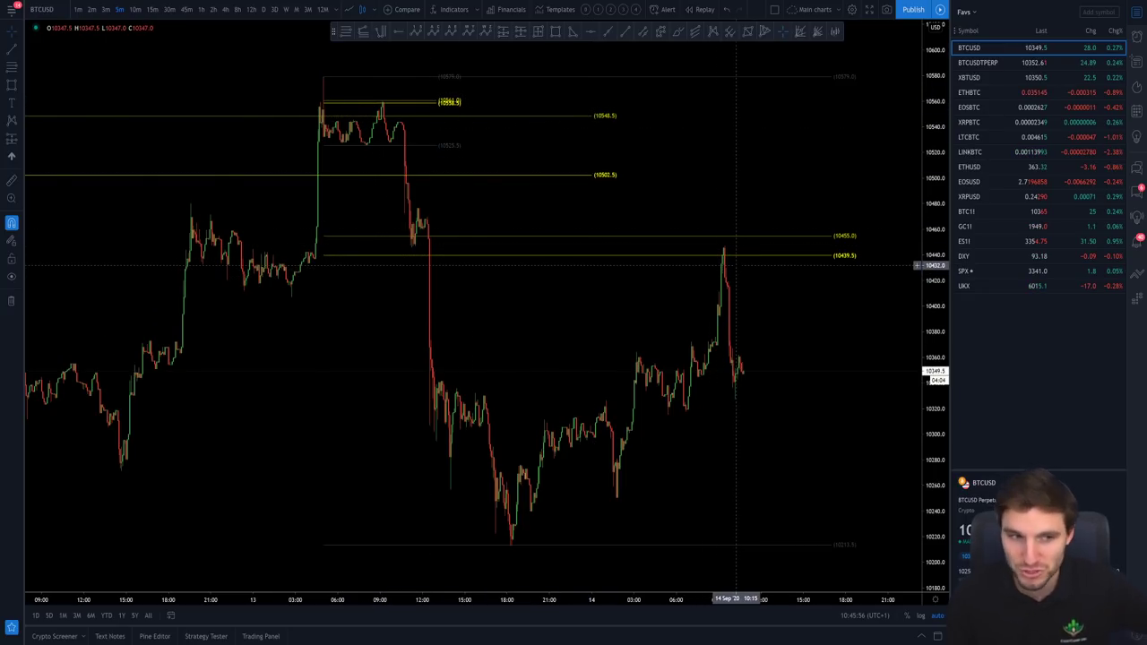
drag(865, 437, 880, 434)
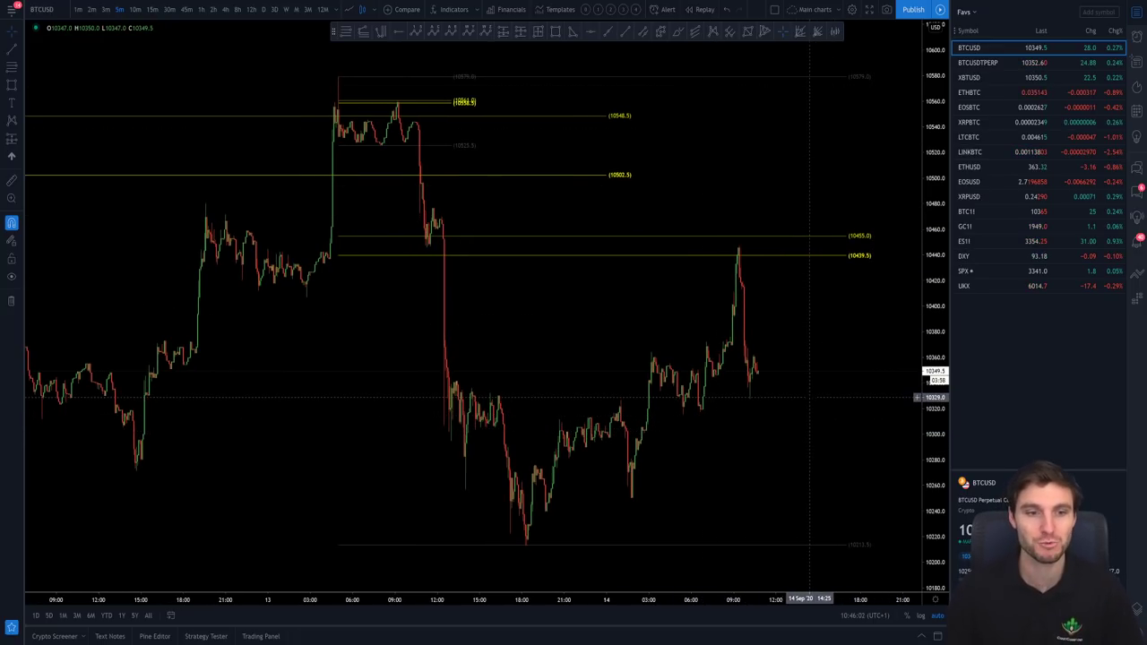
click(201, 10)
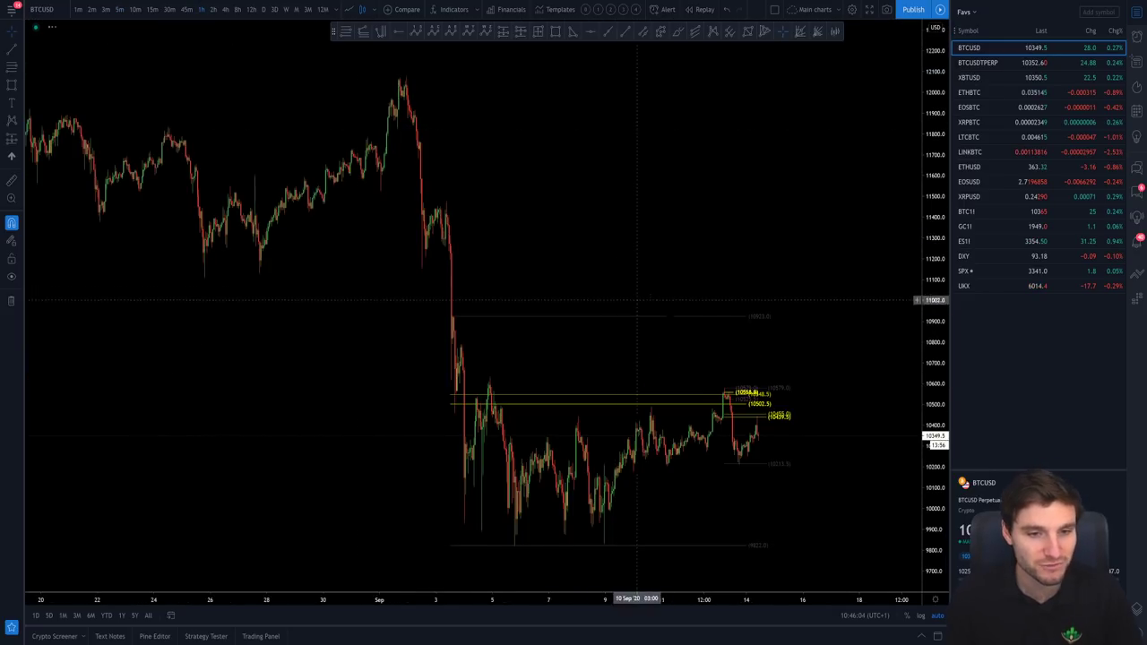
scroll(853, 413, left, 5)
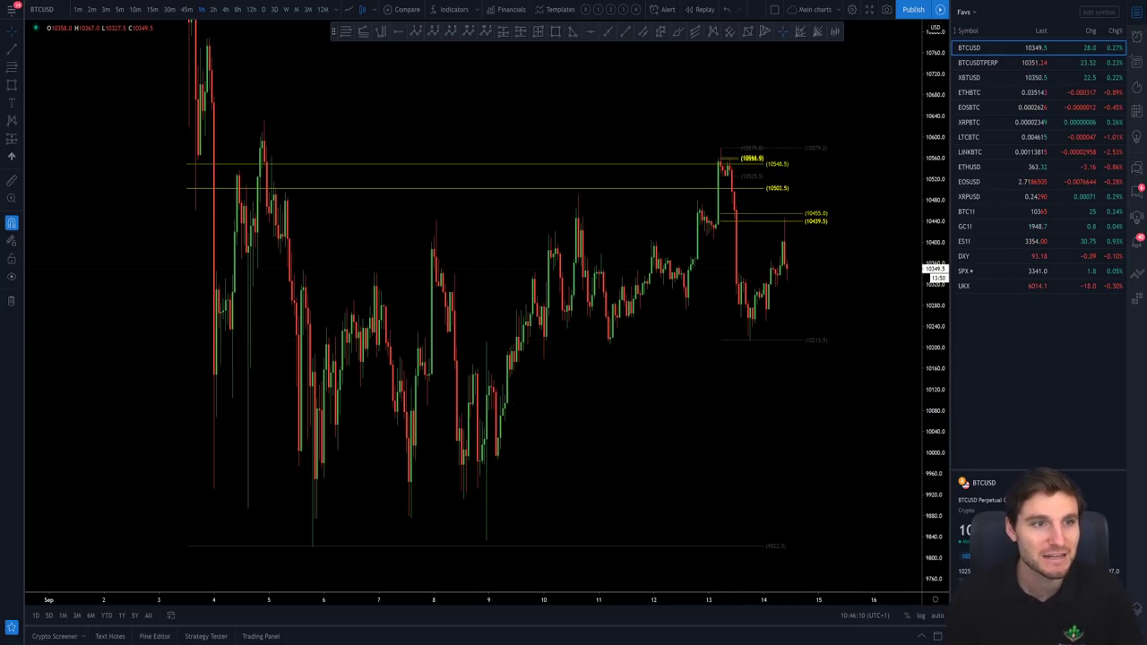
Step: Check the YouTube video "Can BTC break 10550 resistance?" and show the XBTUSD chart in TradingView
key(ctrl+Tab)
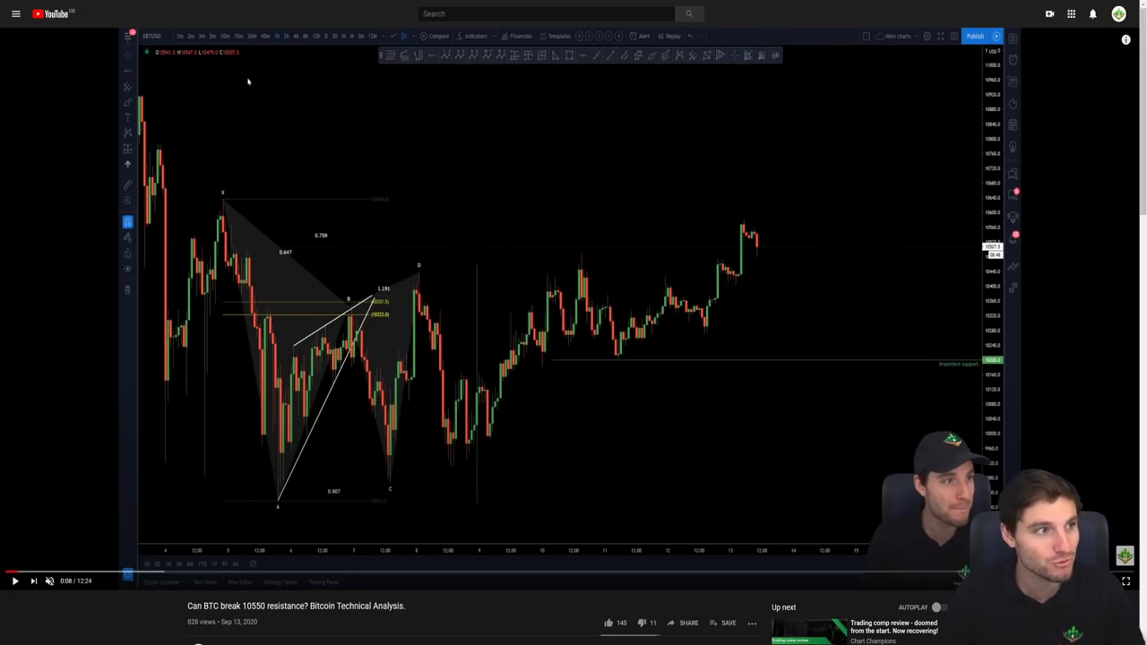
key(ctrl+shift+Tab)
scroll(835, 423, up, 1)
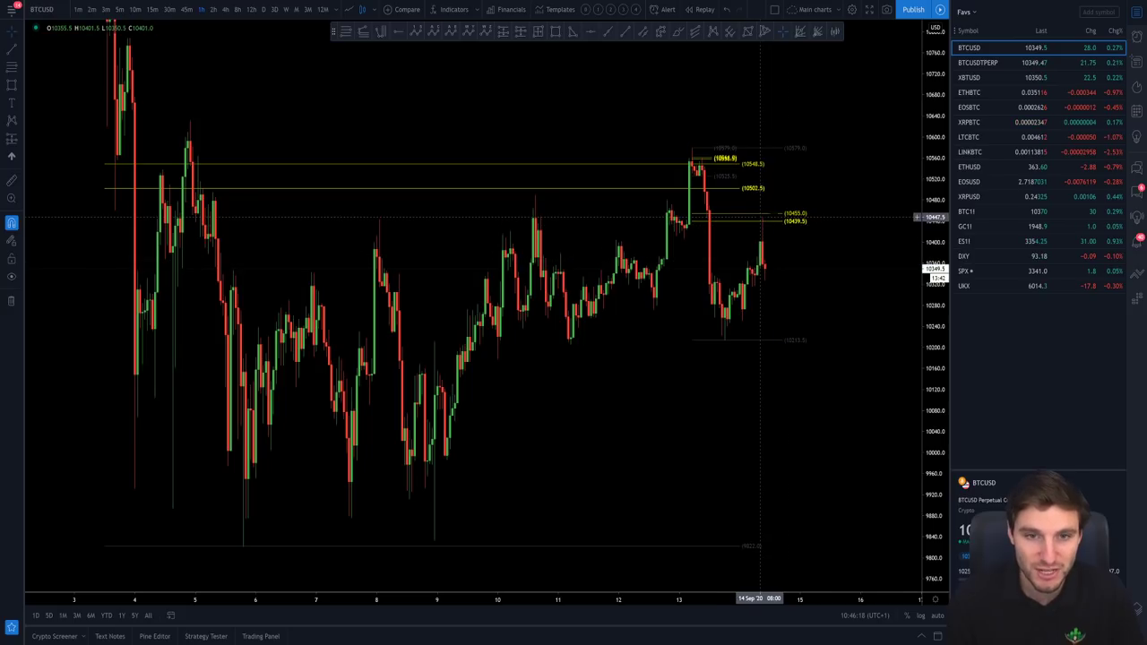
key(Down)
key(Down)
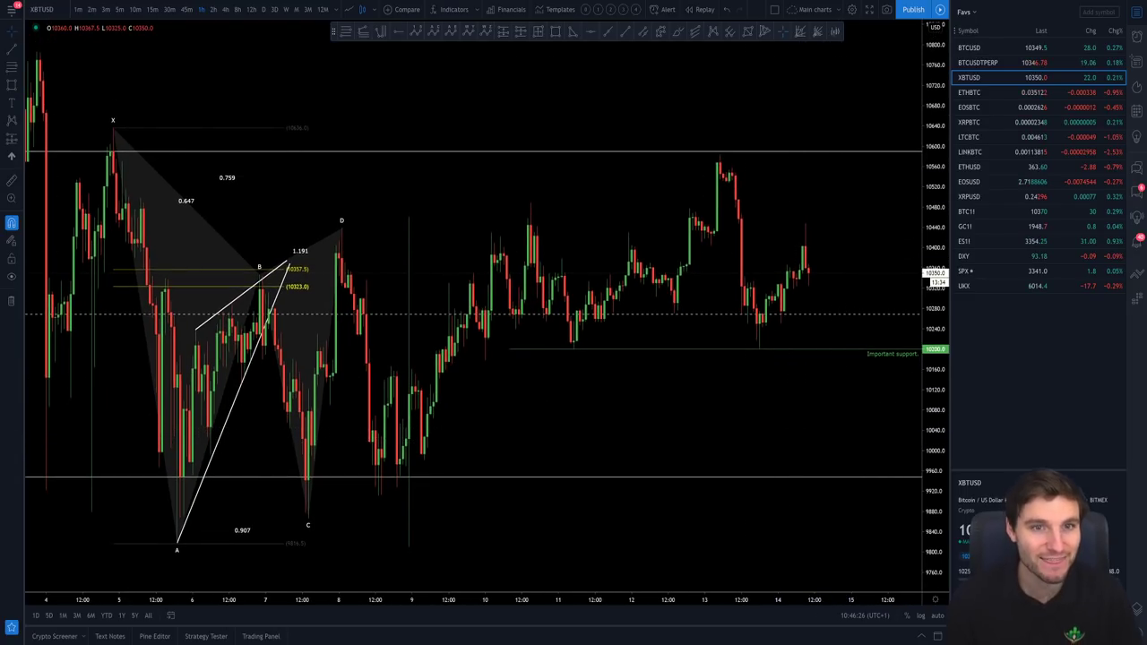
Step: Switch to Discord and read the recent messages about 10360 in bitcoin-ta-talk
key(alt+Tab)
scroll(494, 433, up, 1)
scroll(435, 461, down, 1)
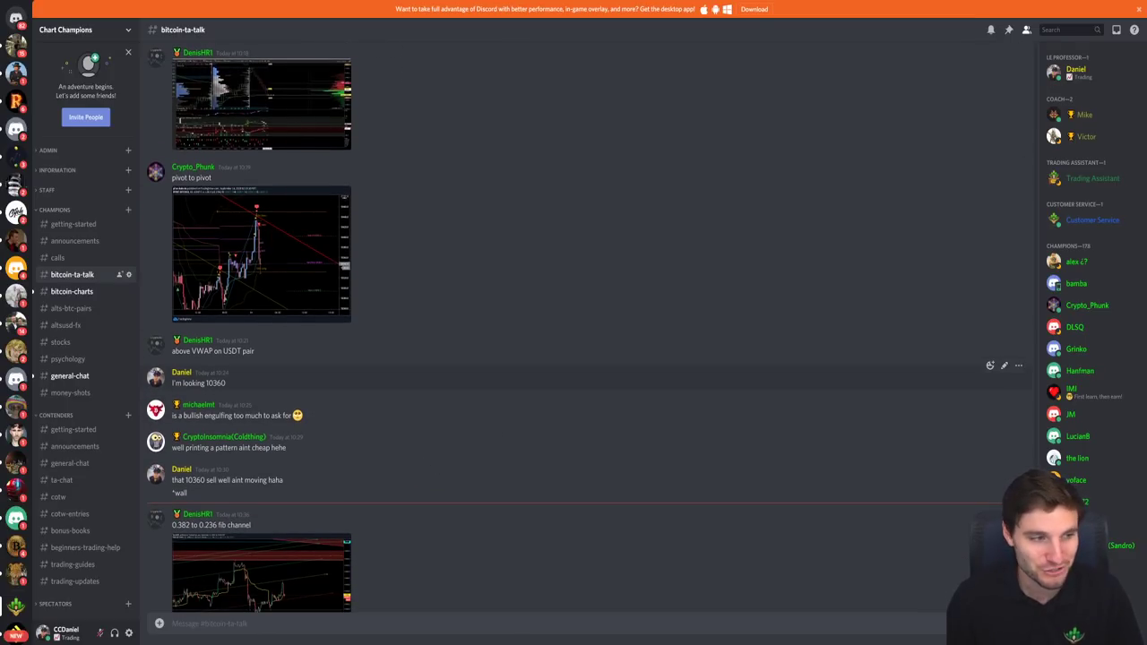
Step: Switch to the order-flow charts and inspect the latest XBTUSD 1-hour Delta Cluster bars, down to individual price rows
key(alt+Tab)
key(1)
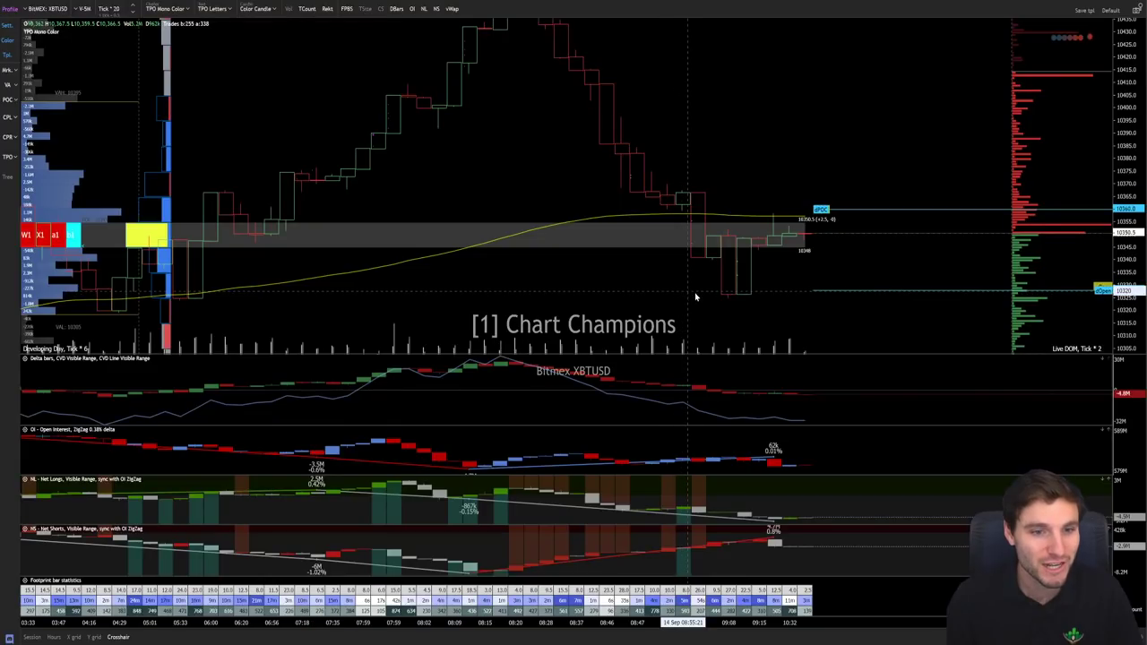
scroll(926, 338, up, 10)
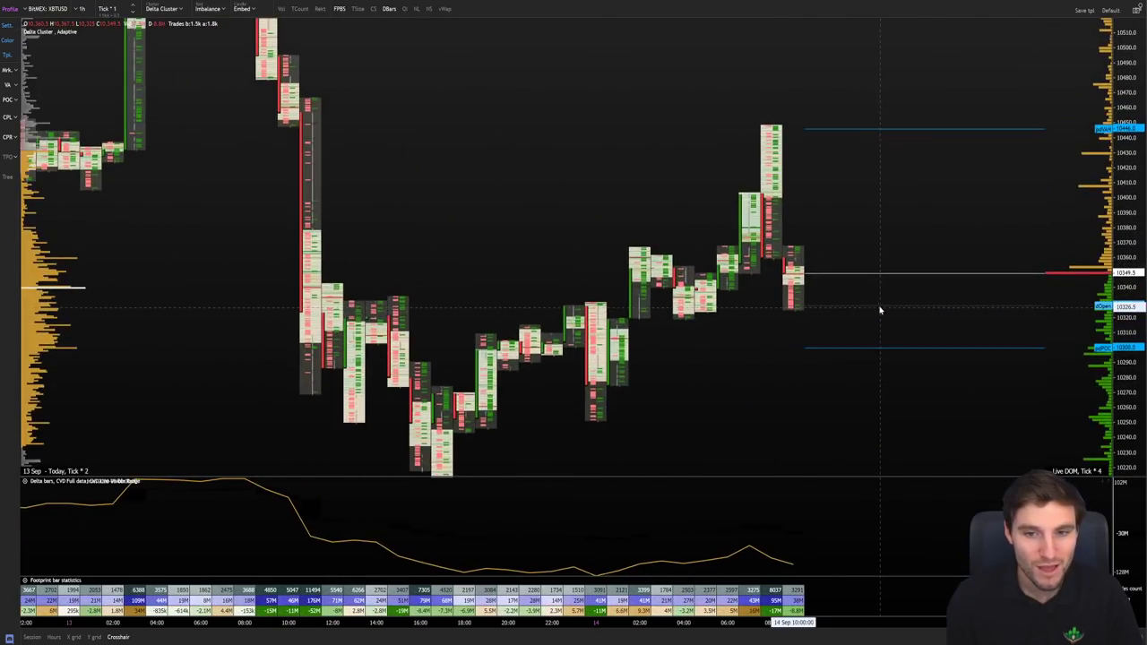
scroll(922, 379, up, 8)
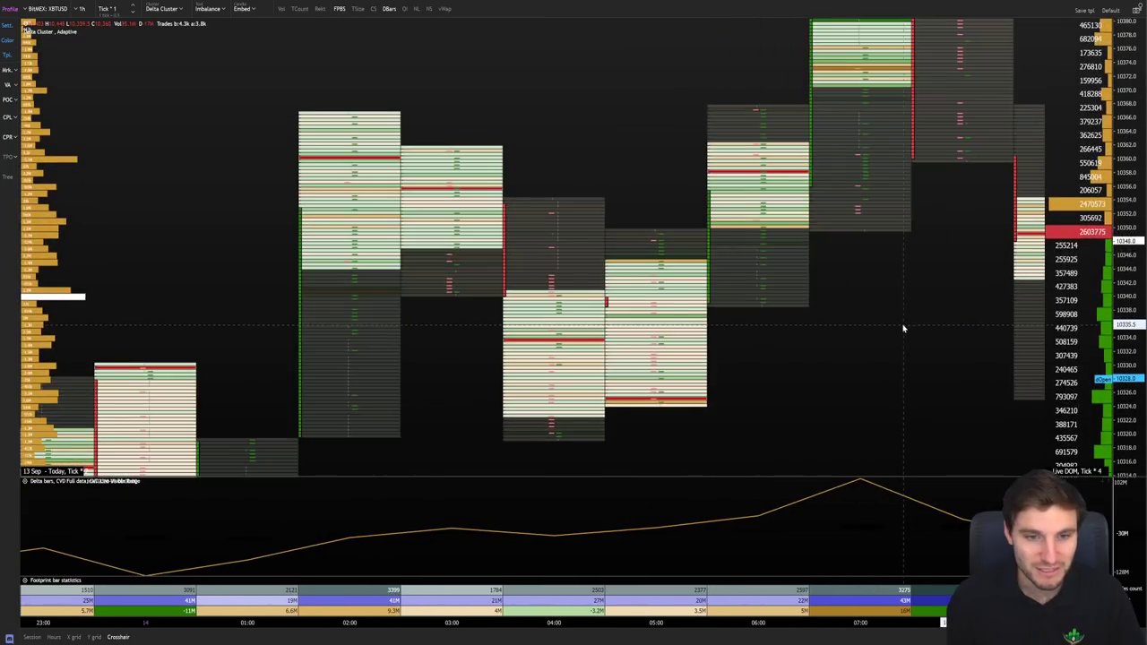
drag(904, 328, 550, 299)
scroll(549, 299, up, 4)
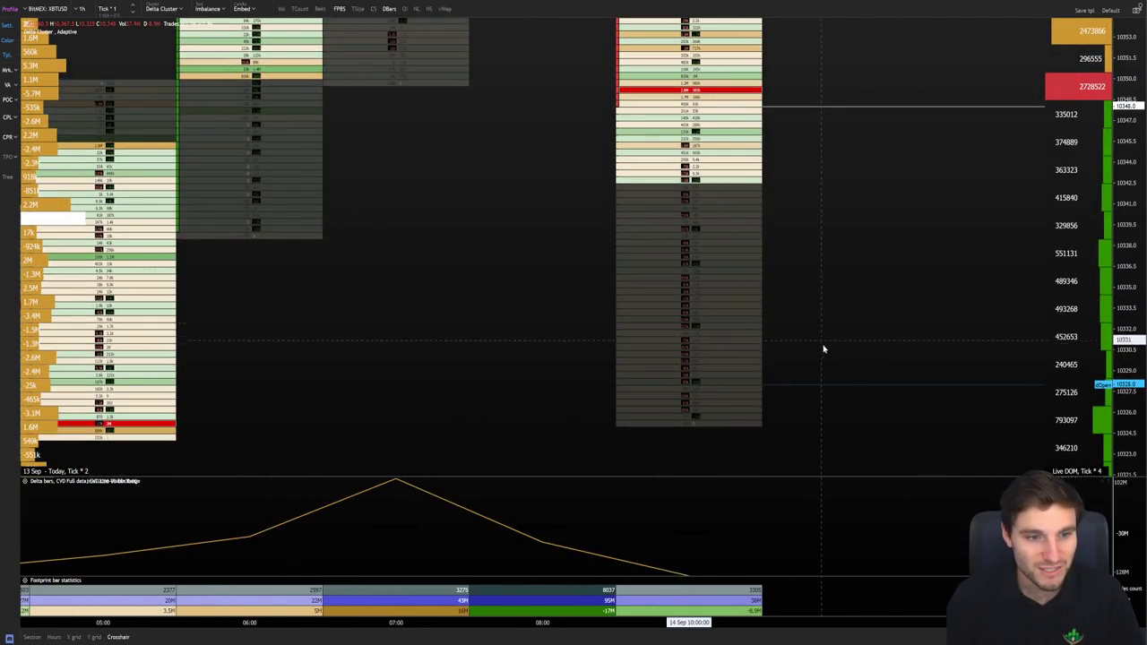
Step: Show the XBTUSD TPO Mono Color chart and frame the 14 September rise and sell-off with the dPOC and pdVAH levels
key(3)
scroll(853, 294, down, 1)
drag(922, 301, 719, 271)
drag(1129, 291, 1119, 139)
drag(748, 172, 771, 280)
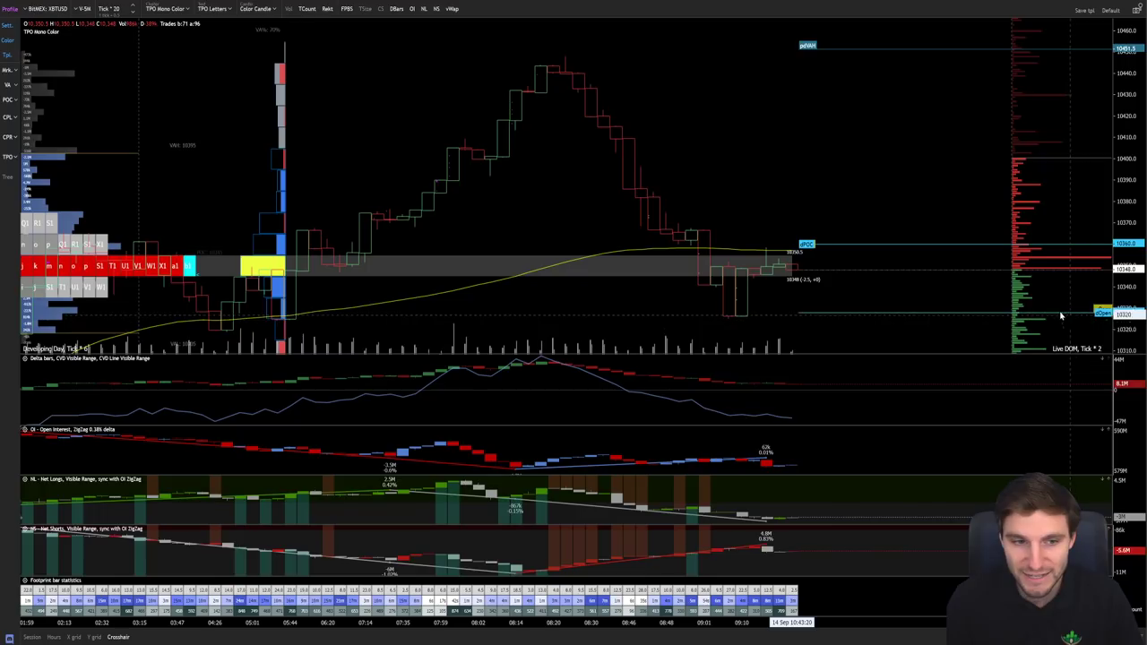
scroll(886, 306, up, 1)
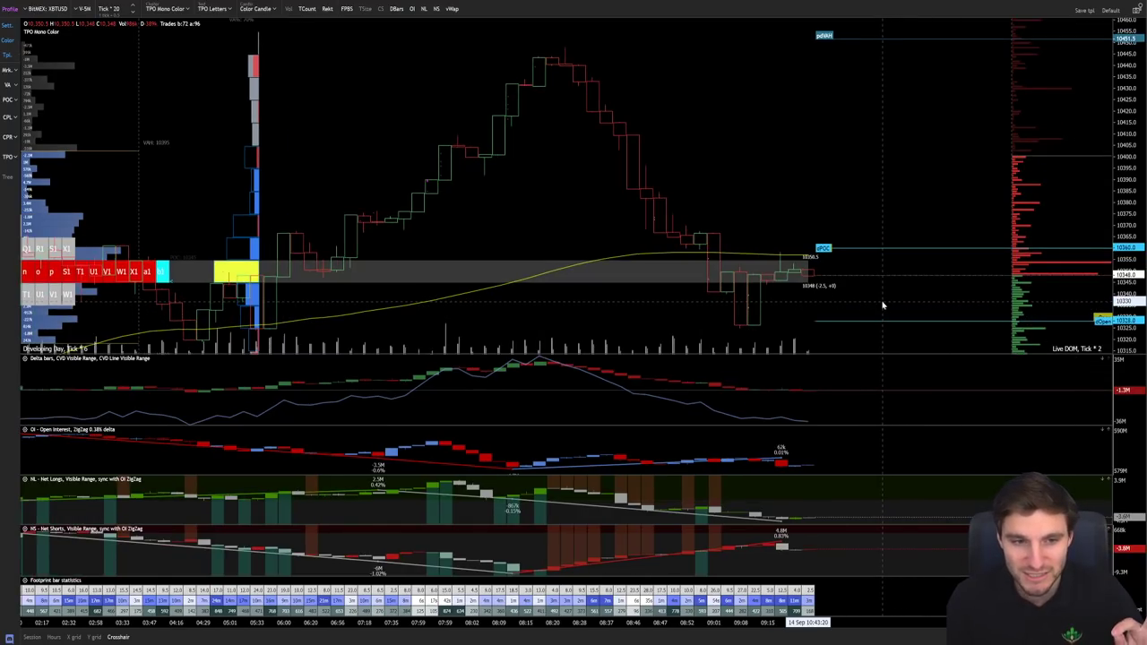
Step: Examine the XBTUSD sell-off from its 14 September peak towards dOpen, together with delta, open interest, net longs and net shorts
key(3)
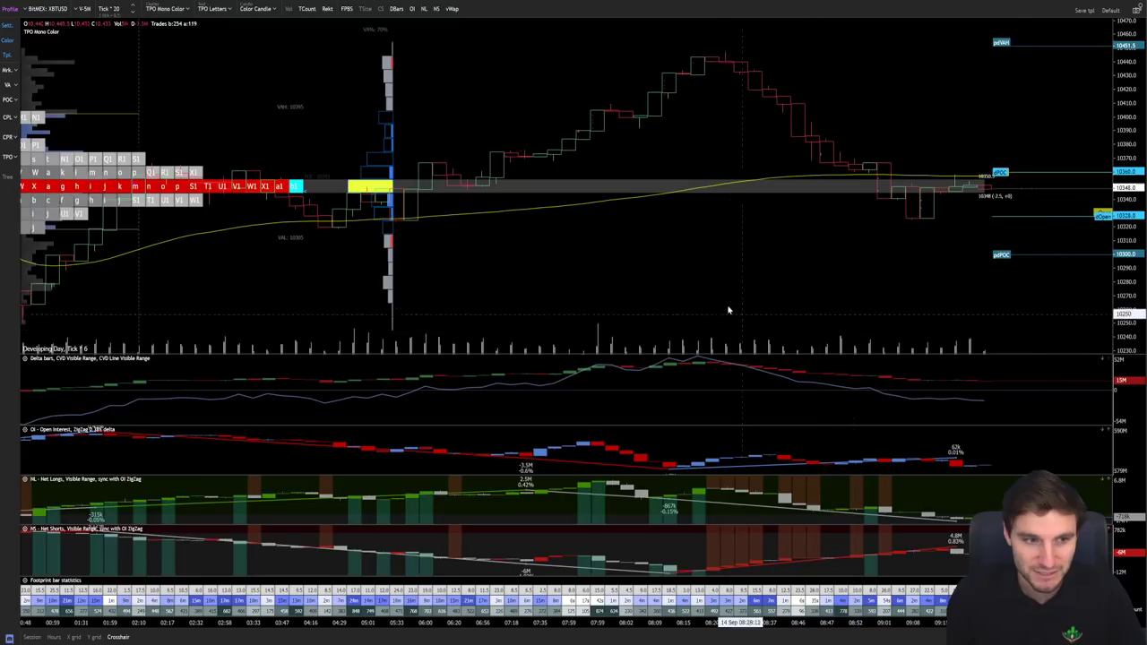
drag(1022, 254, 689, 281)
scroll(789, 291, up, 5)
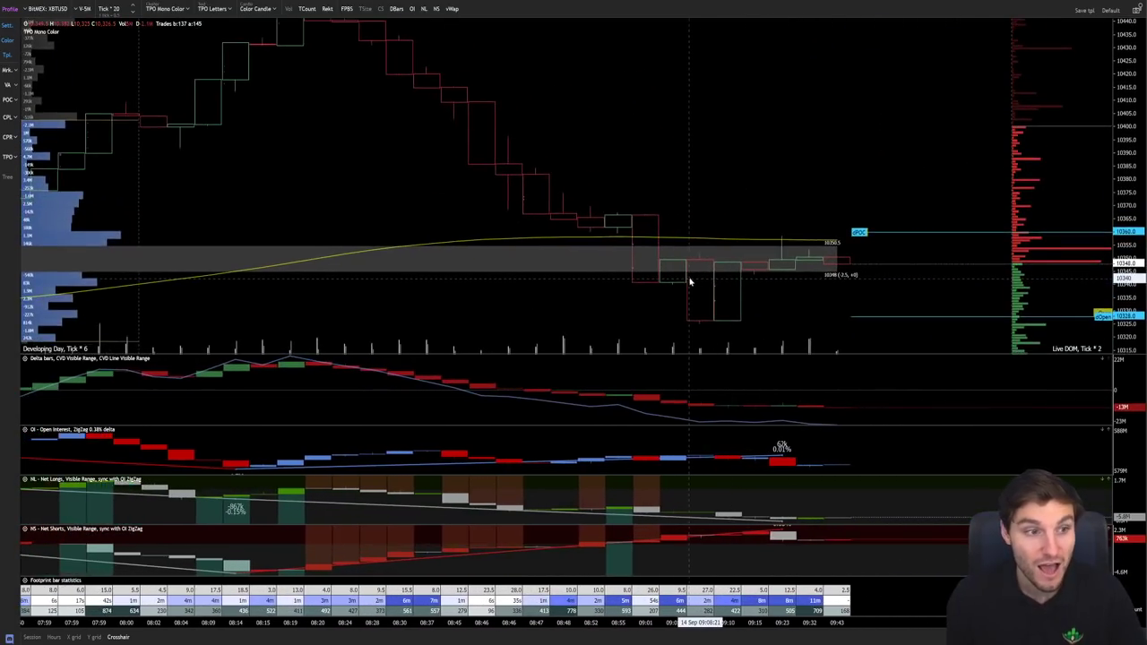
scroll(664, 276, down, 4)
drag(529, 268, 649, 304)
scroll(650, 304, down, 1)
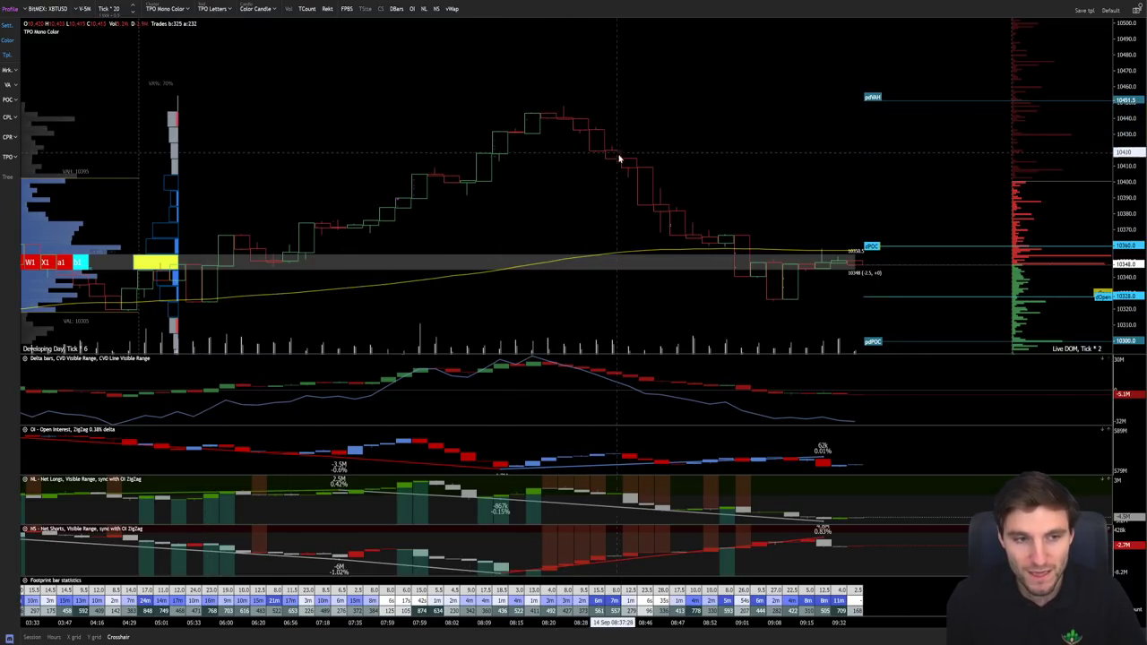
scroll(802, 309, up, 1)
scroll(807, 316, up, 2)
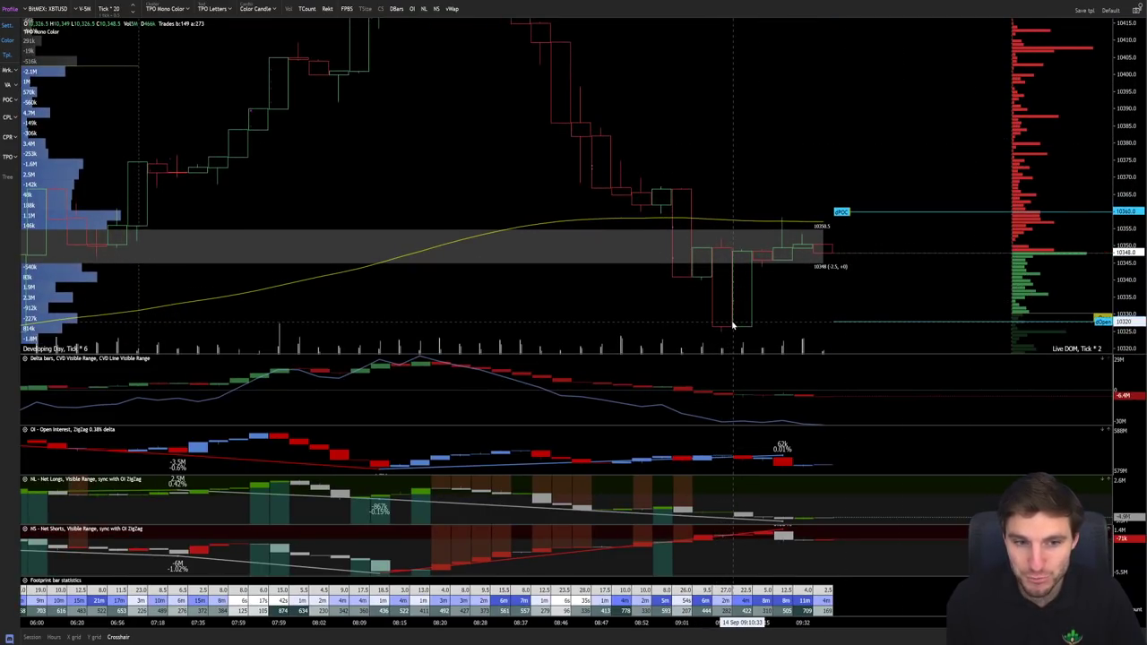
scroll(714, 313, down, 2)
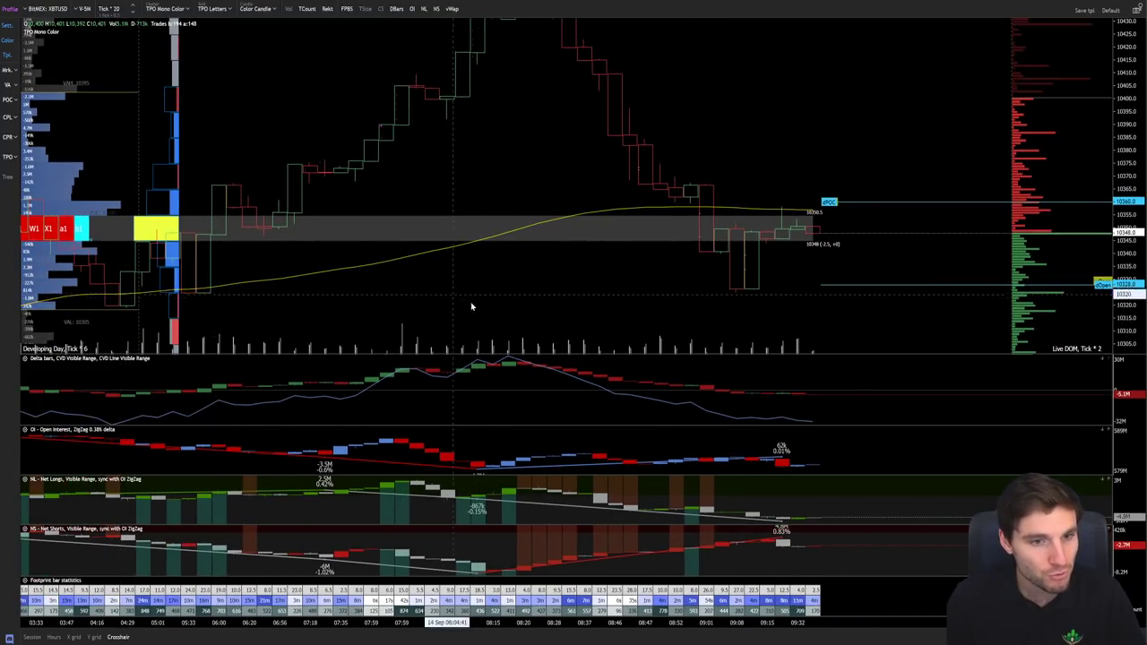
scroll(586, 295, up, 2)
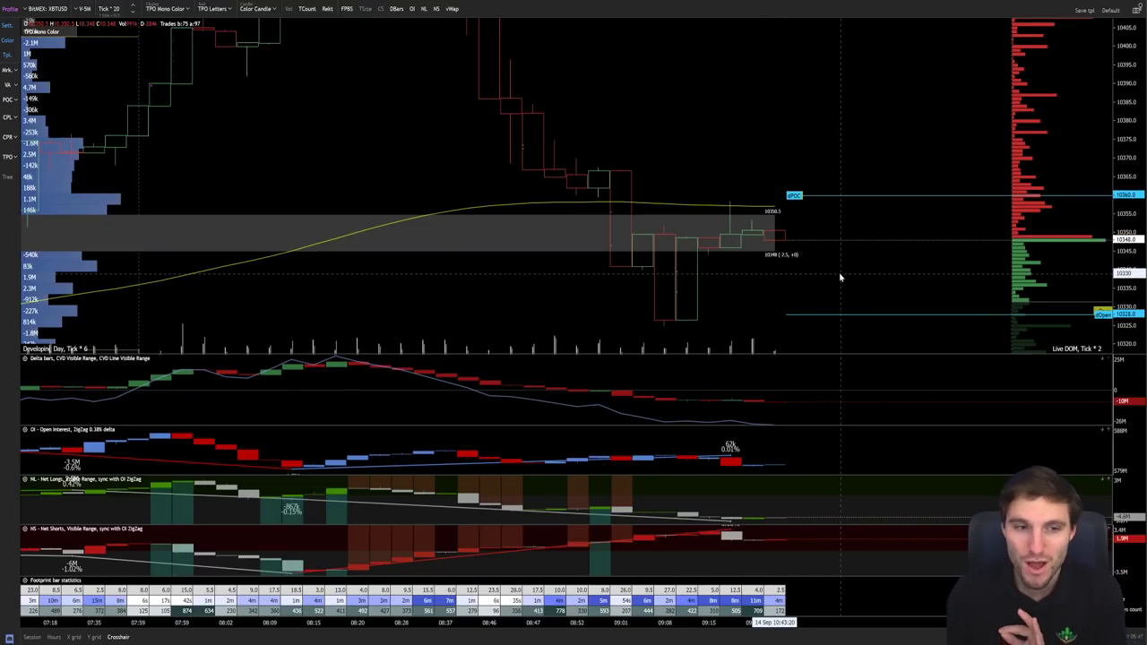
scroll(843, 278, down, 5)
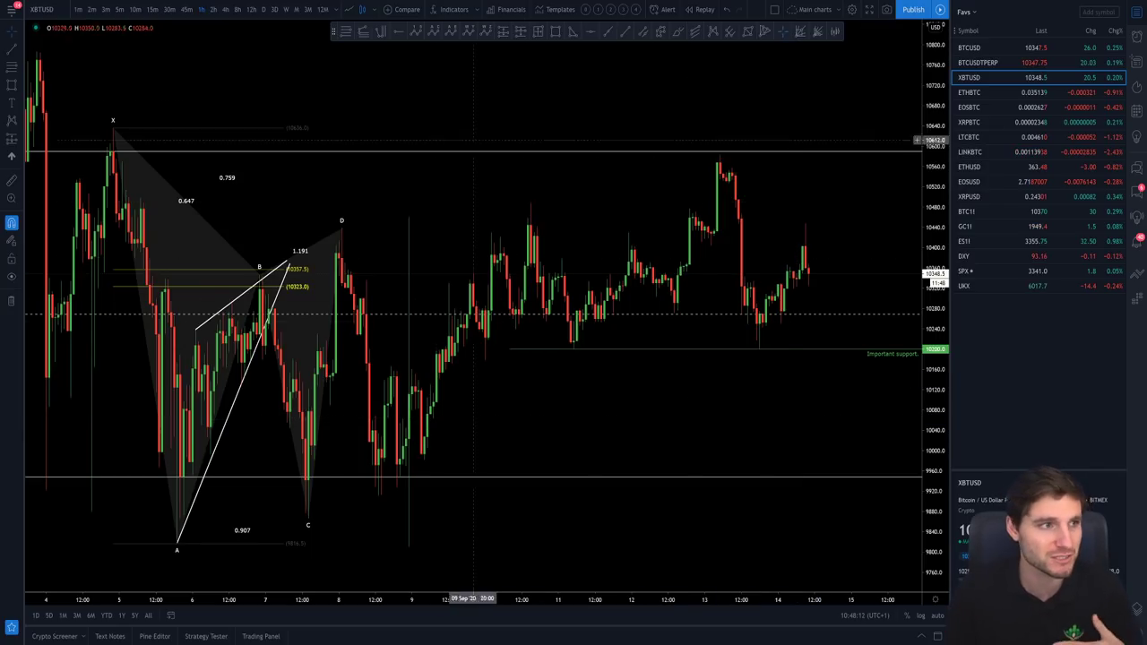
Step: Open the chart posted with the mid-of-channel comment in Discord's bitcoin-charts and recheck XBTUSD around dPOC in the order-flow chart
key(ctrl+Tab)
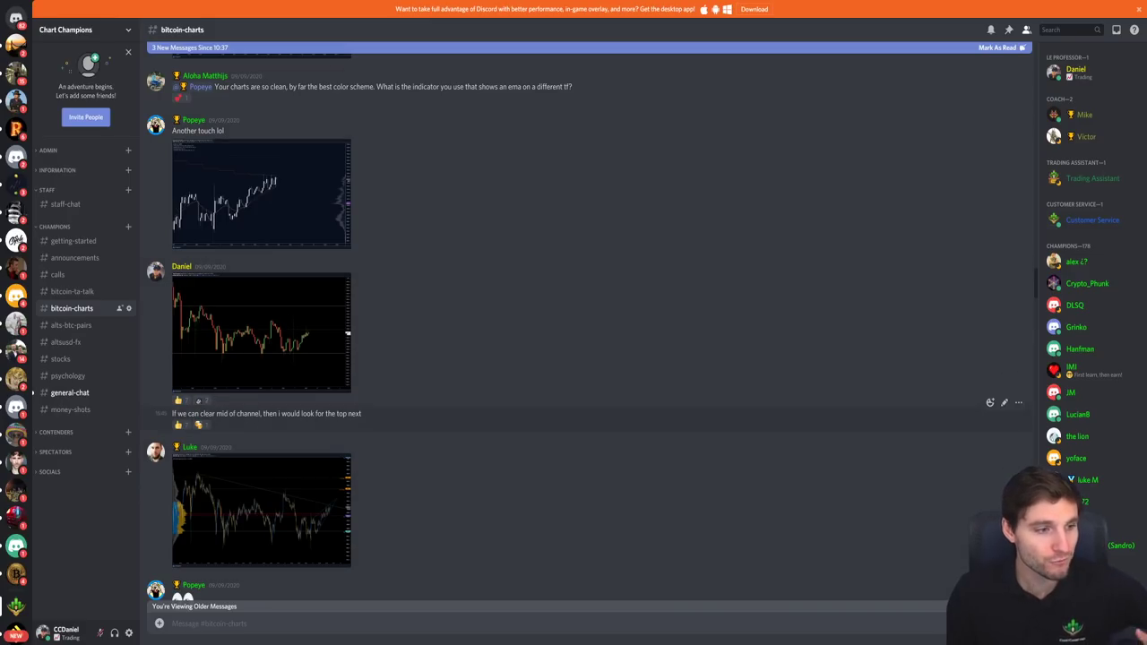
click(307, 328)
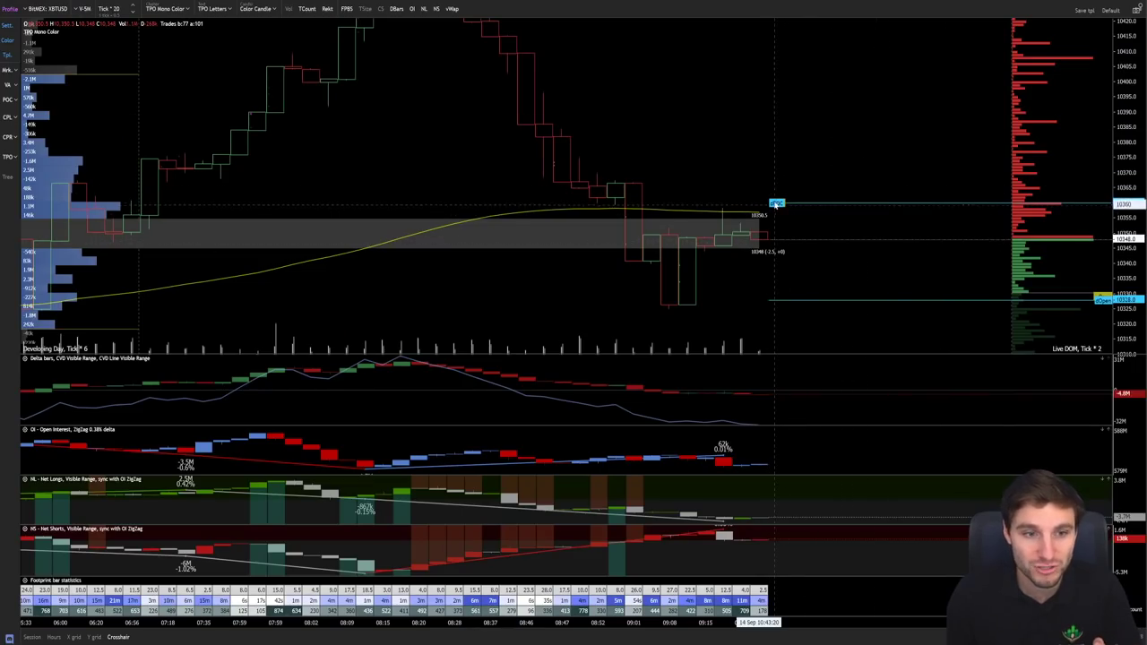
scroll(814, 277, down, 1)
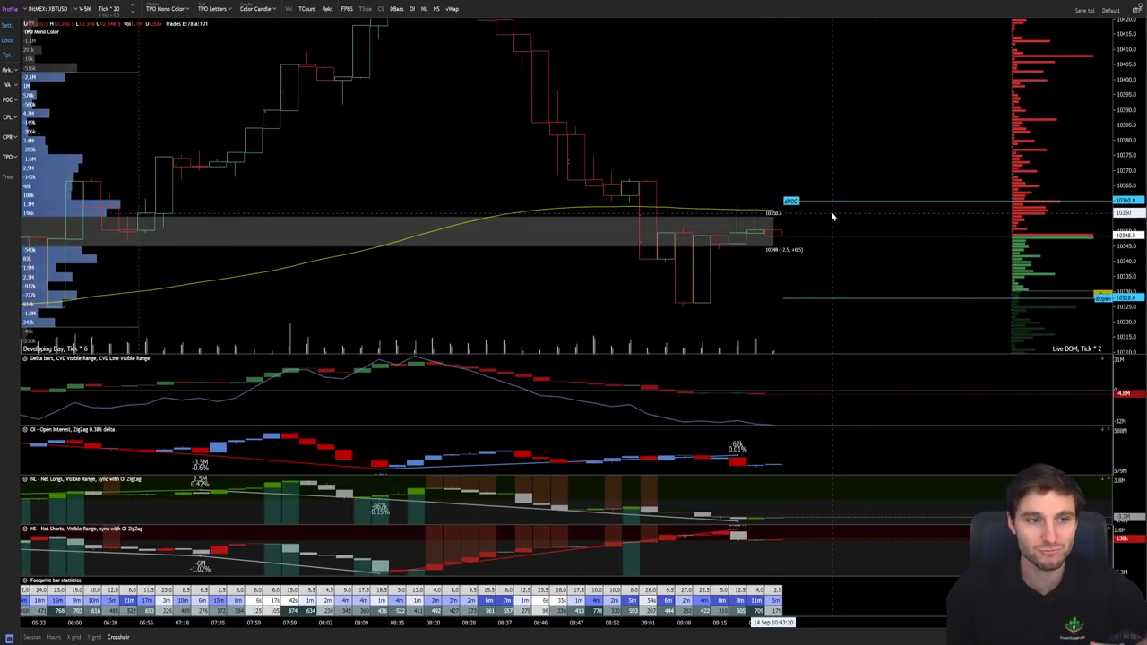
scroll(846, 205, down, 1)
drag(847, 205, 880, 319)
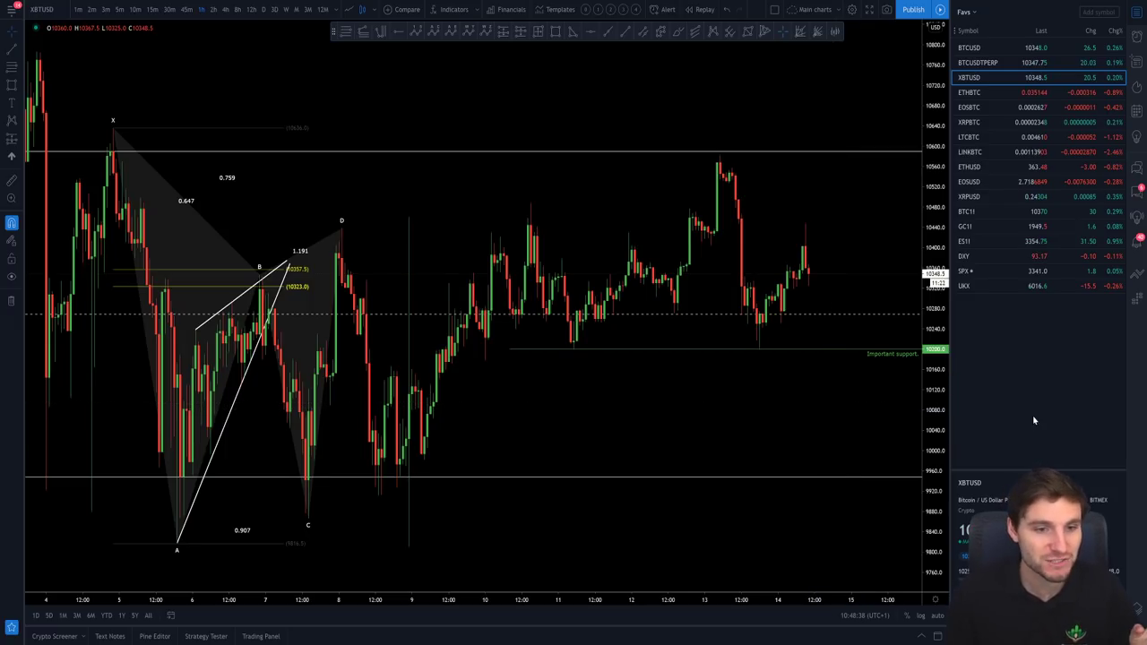
Step: In TradingView, circle the whole XBTUSD range since 4 September with the Brush and undo the drawing
drag(934, 369, 932, 441)
scroll(932, 440, down, 3)
drag(844, 469, 836, 475)
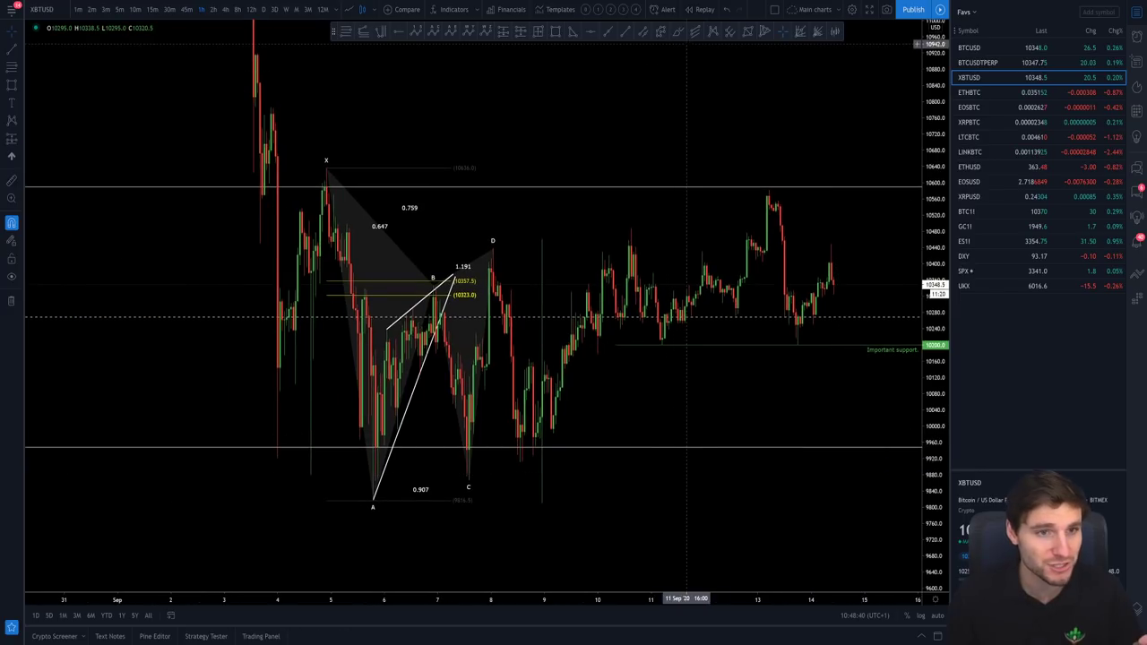
click(678, 31)
mouse_move(261, 190)
mouse_down()
mouse_move(326, 470)
mouse_move(473, 522)
mouse_move(807, 495)
mouse_move(862, 206)
mouse_move(389, 144)
mouse_move(251, 204)
mouse_up()
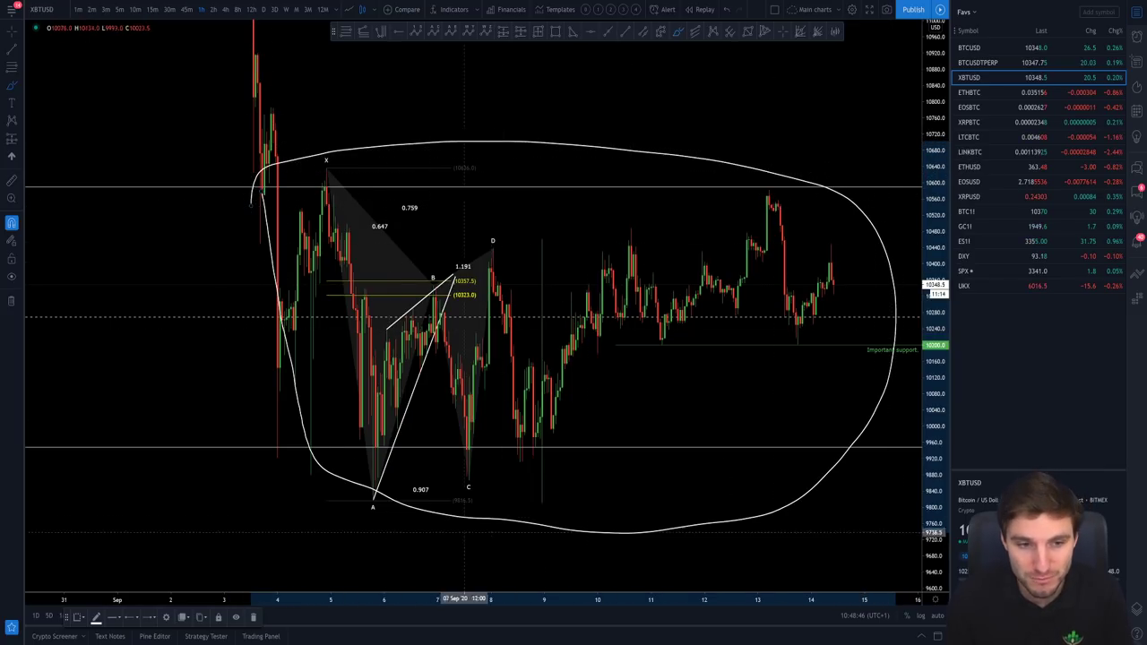
key(ctrl+z)
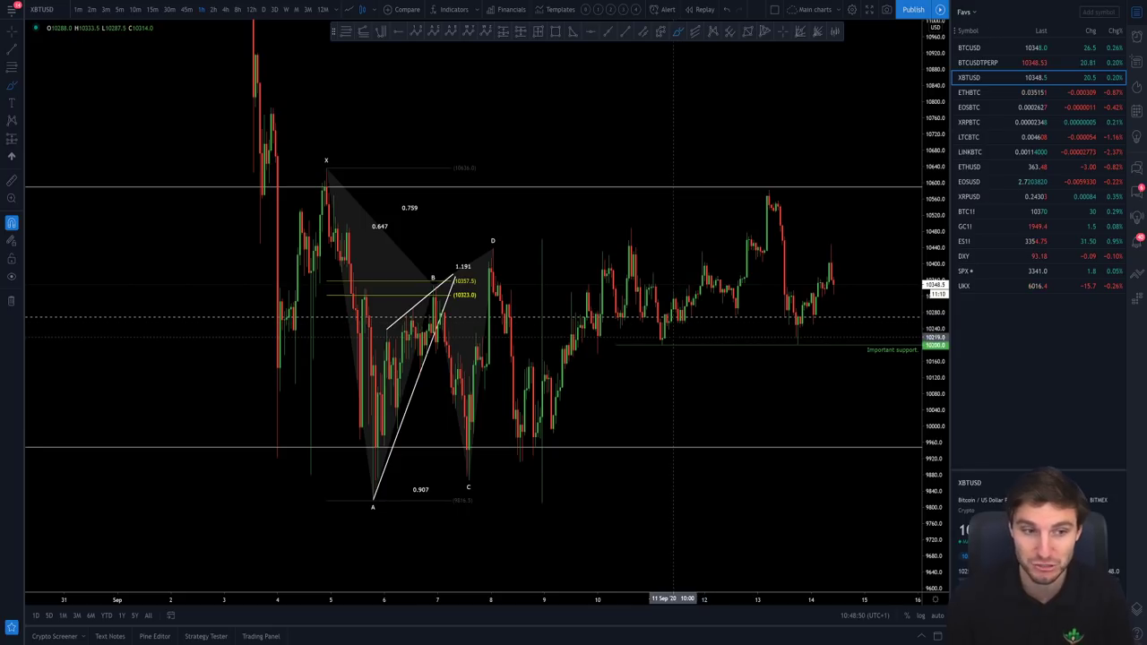
Step: Examine the XBTUSD 1-hour price action between the channel lines and around the "Important support" line at 10200
scroll(840, 287, up, 2)
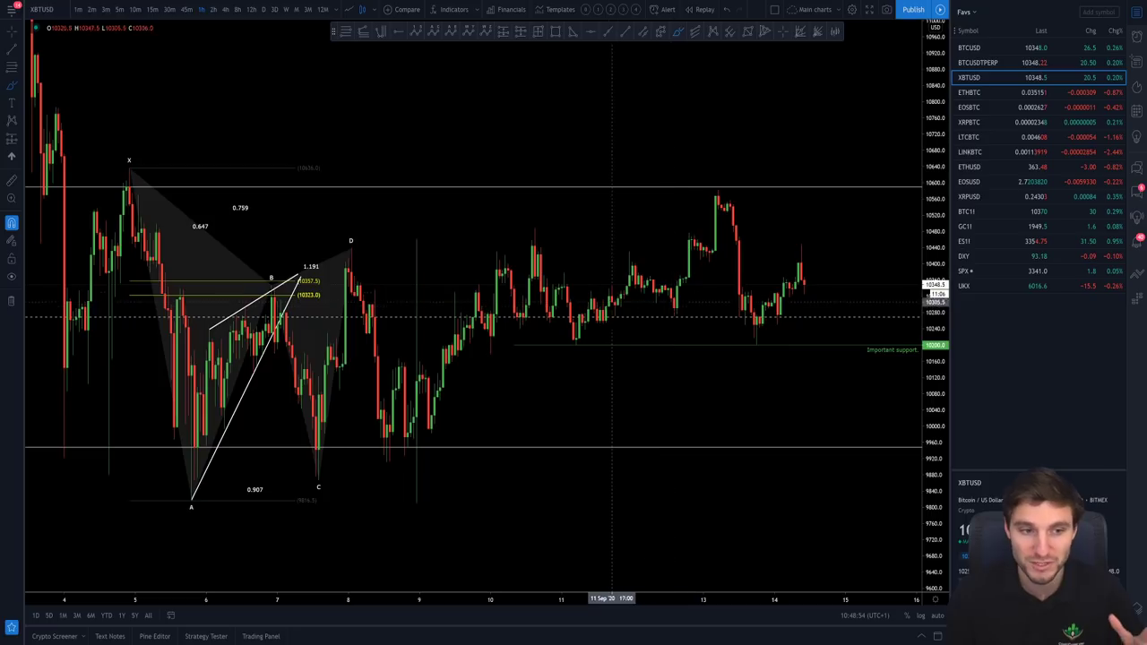
drag(694, 401, 712, 410)
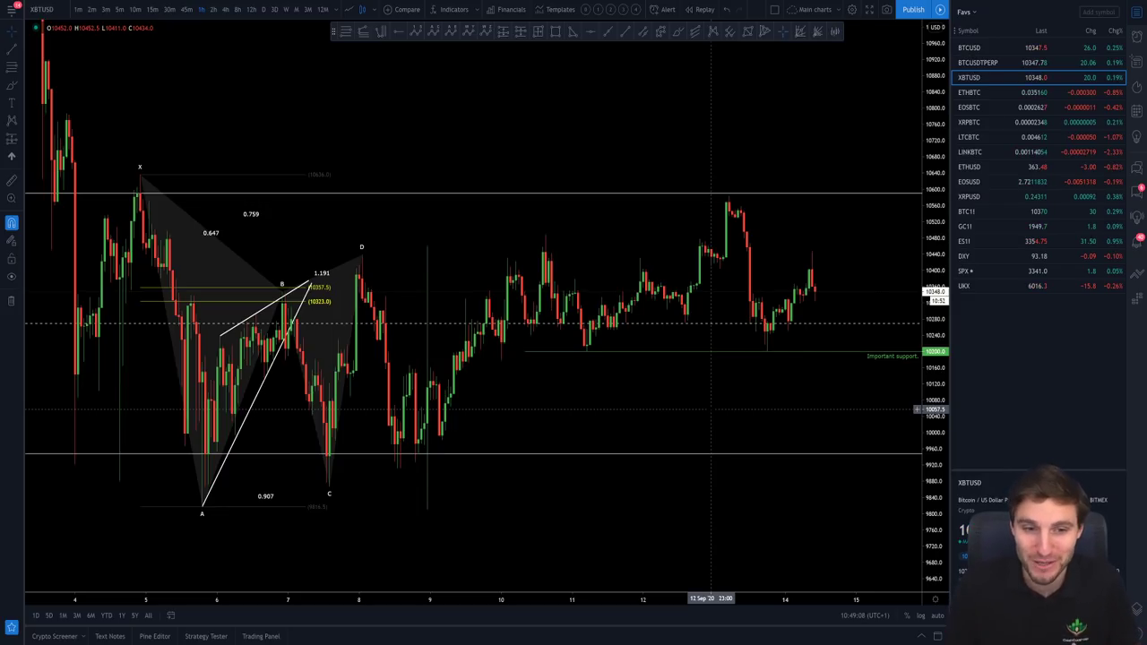
drag(713, 426, 693, 435)
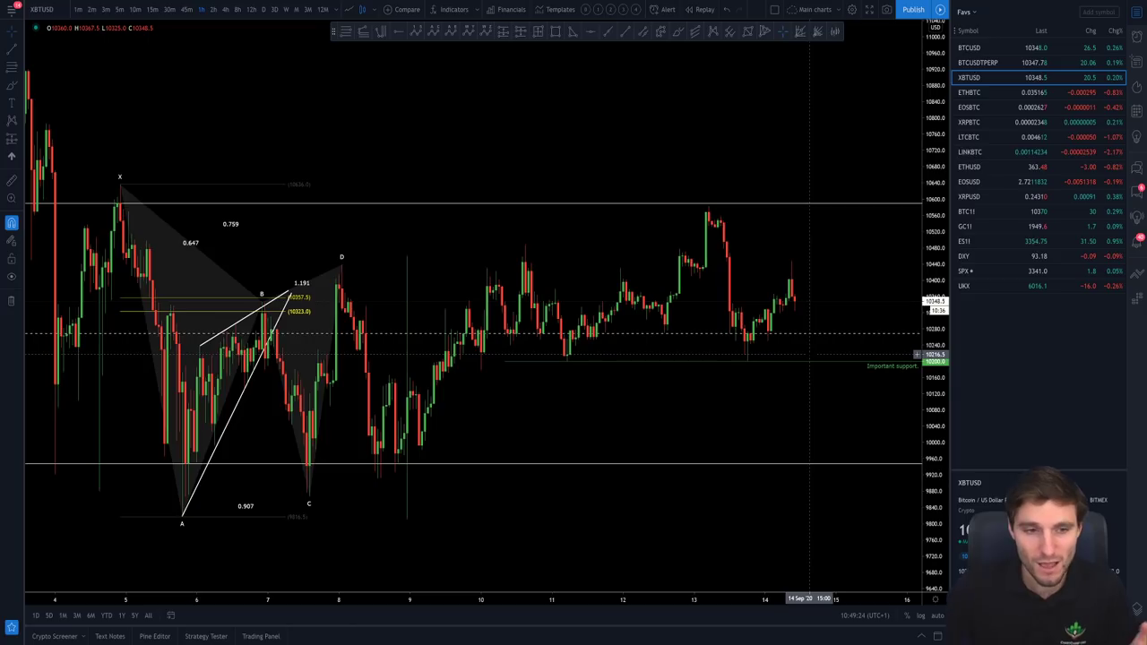
Step: Compare the XBTUSD order-flow chart's dPOC and dOpen levels with the TradingView 1-hour chart and its channel
key(alt+Tab)
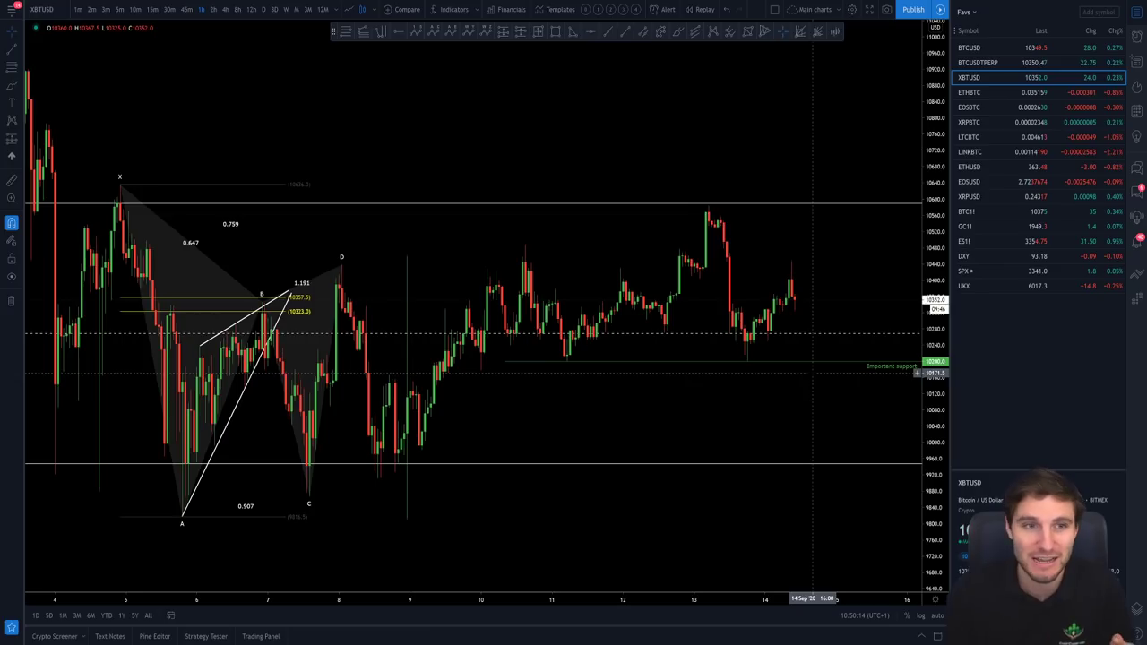
key(alt+Tab)
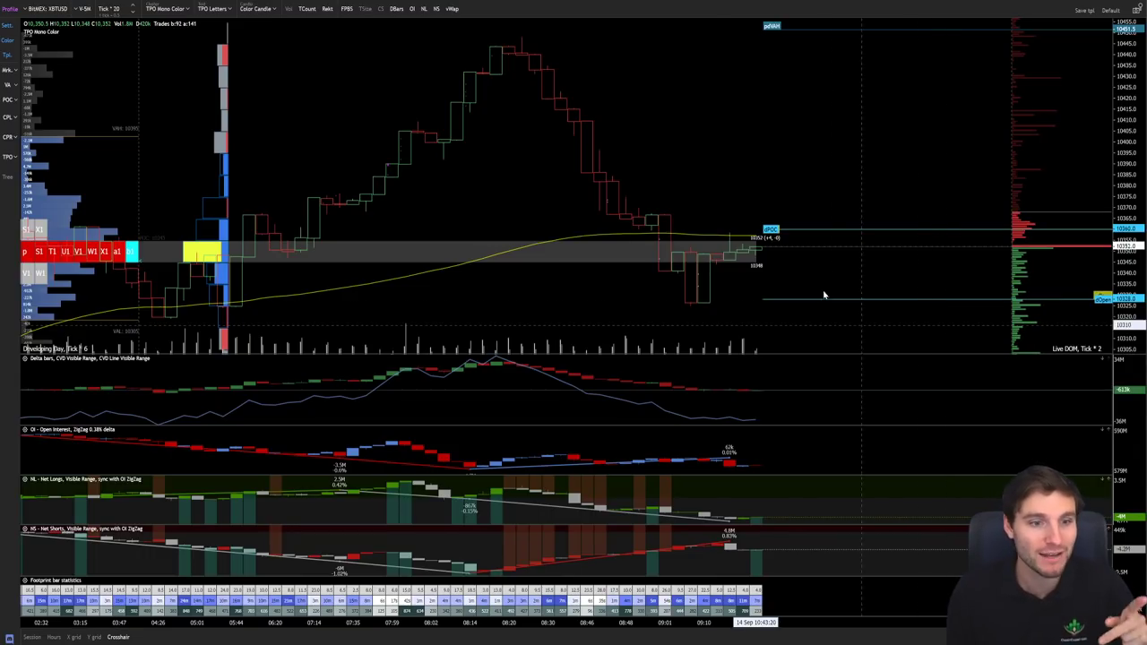
key(alt+Tab)
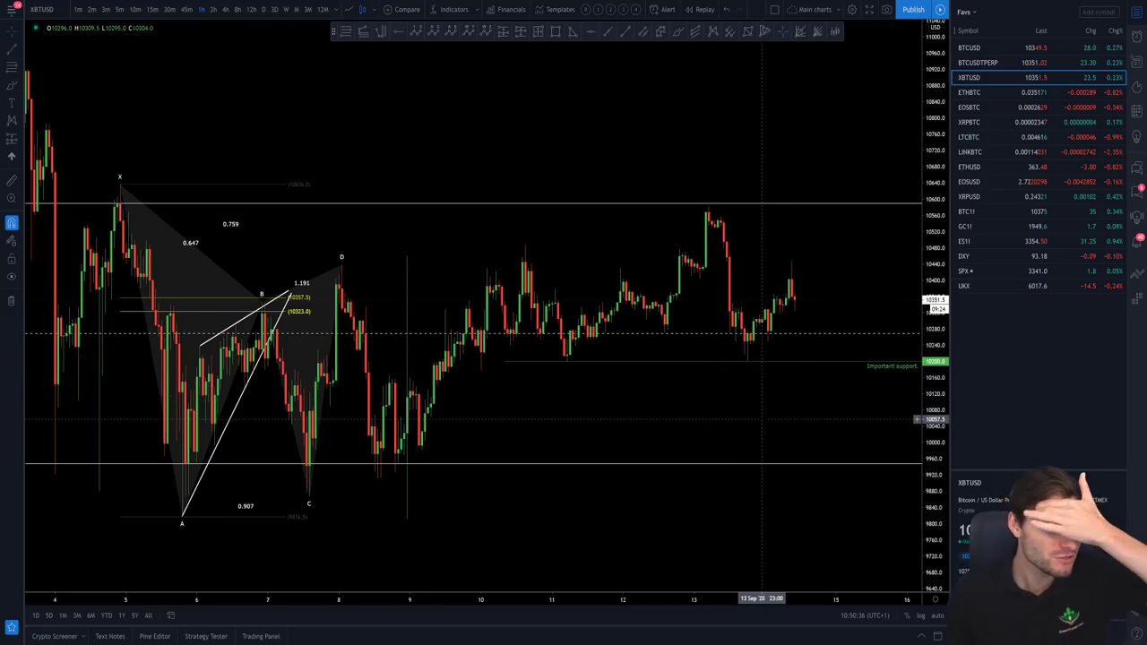
drag(934, 377, 934, 400)
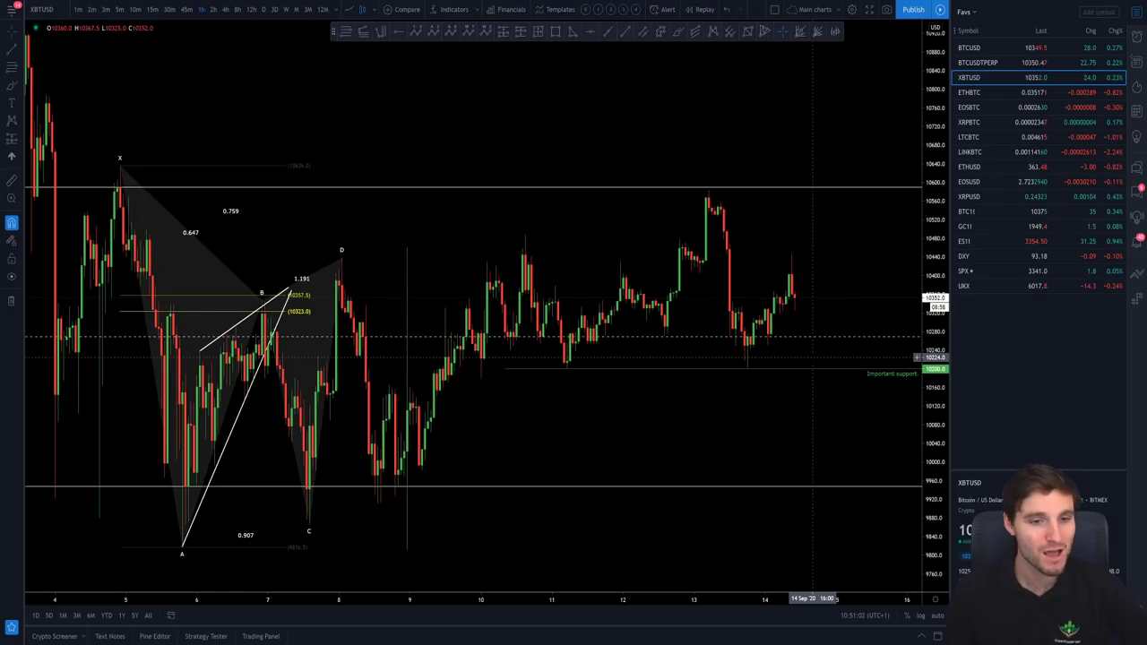
Step: Recheck the channel chart posted with the "If we can clear mid of channel" comment in Discord's bitcoin-charts and close the enlarged image
scroll(848, 436, up, 3)
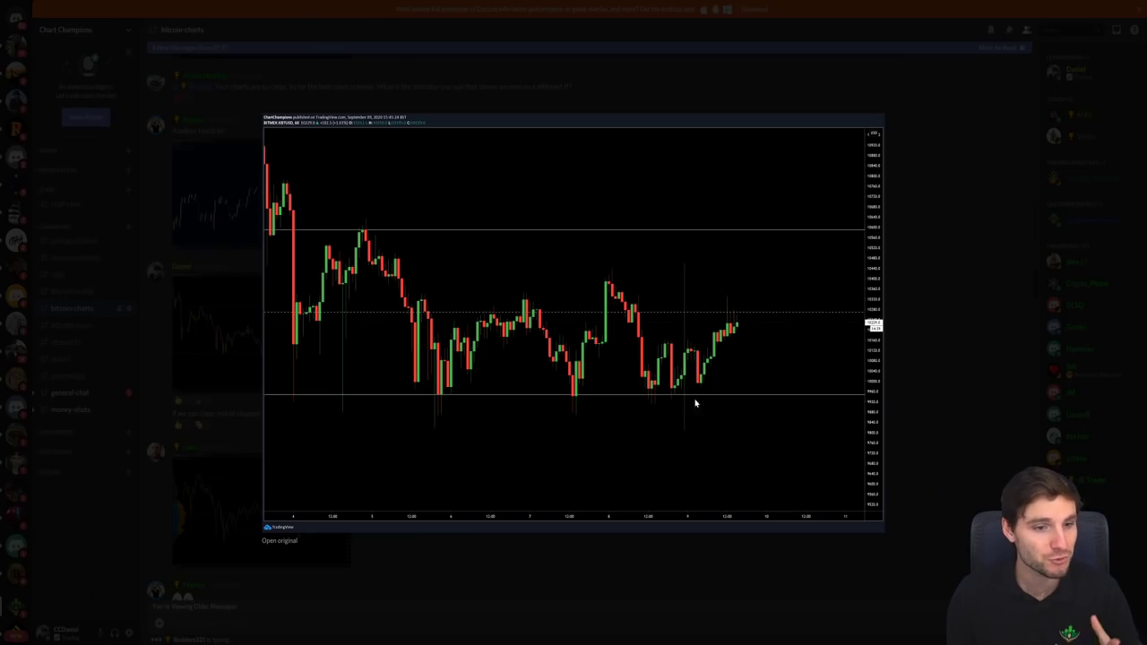
click(820, 575)
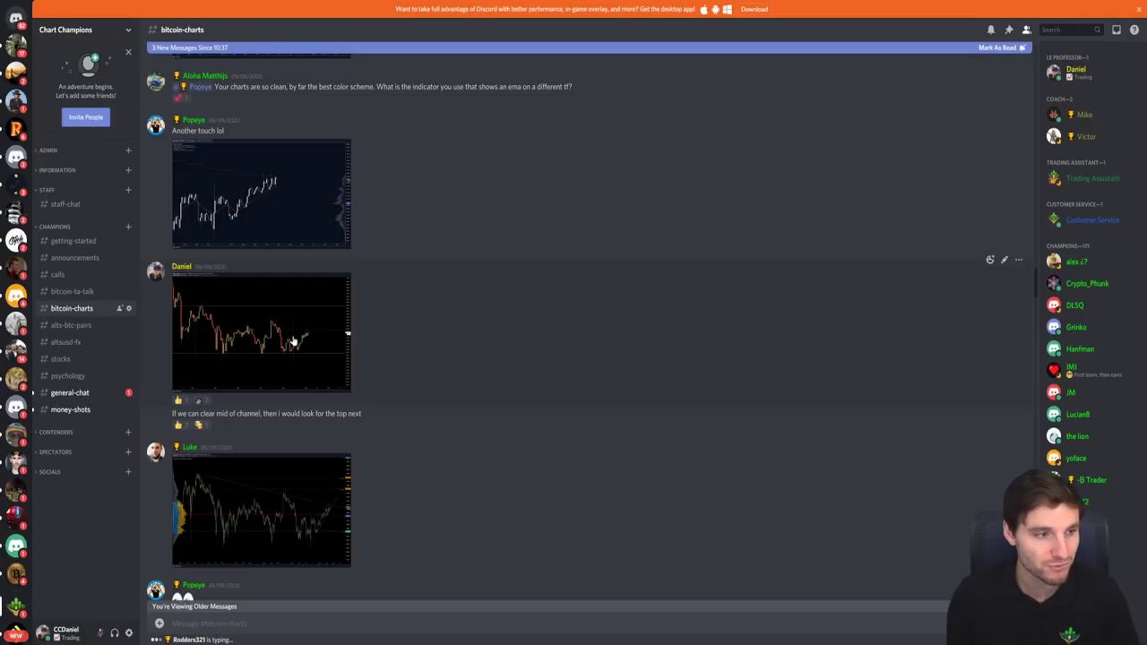
click(287, 374)
click(819, 576)
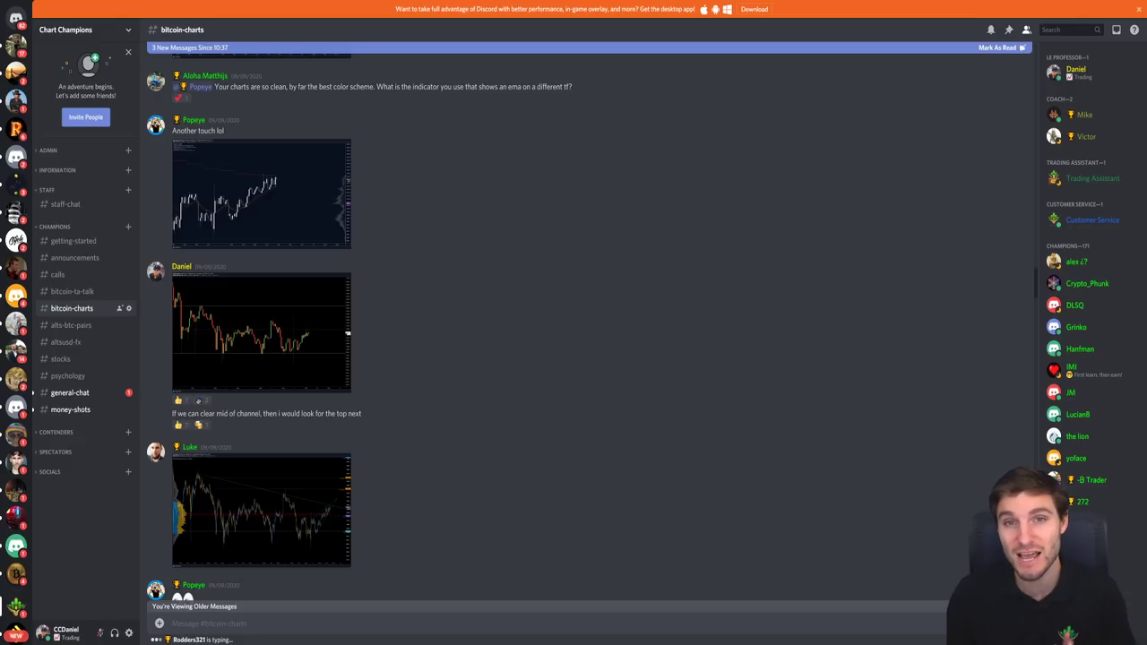
Step: Switch to the order-flow chart and examine XBTUSD around the dPOC, dOpen, pdPOC and pdVAH levels
key(alt+Tab)
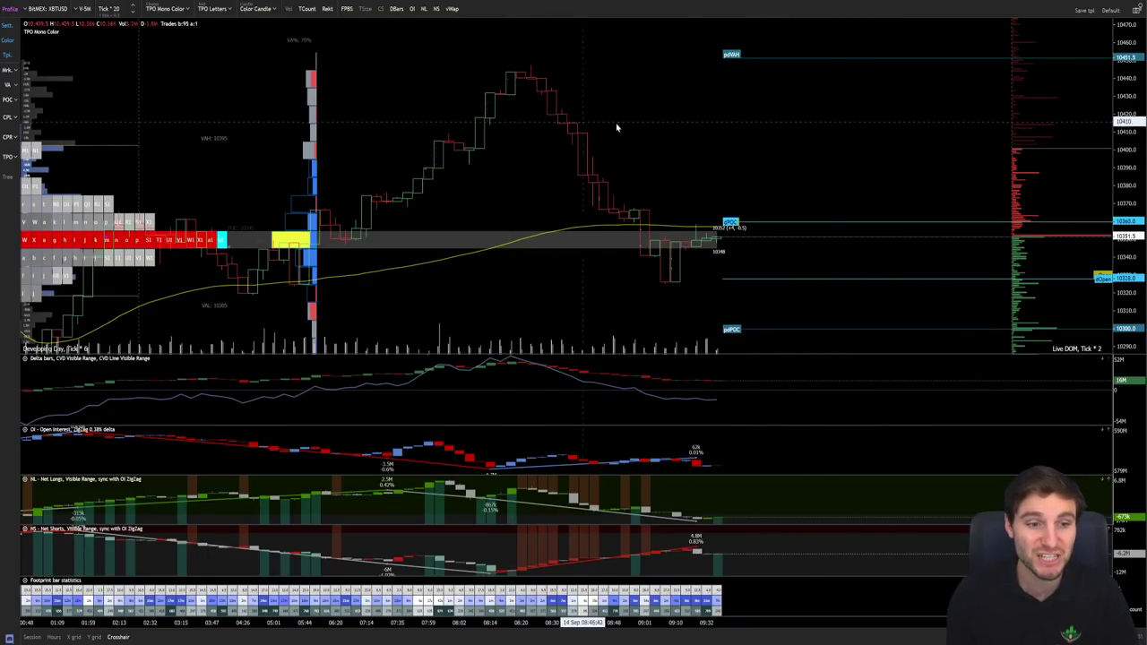
drag(758, 252, 825, 279)
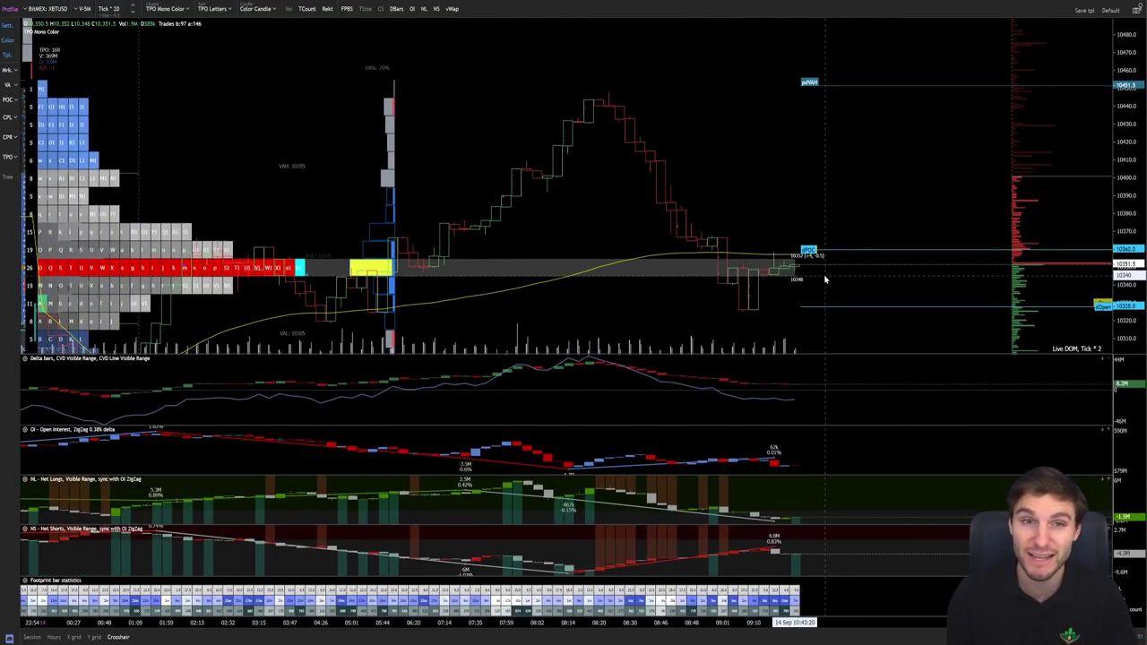
scroll(839, 287, down, 2)
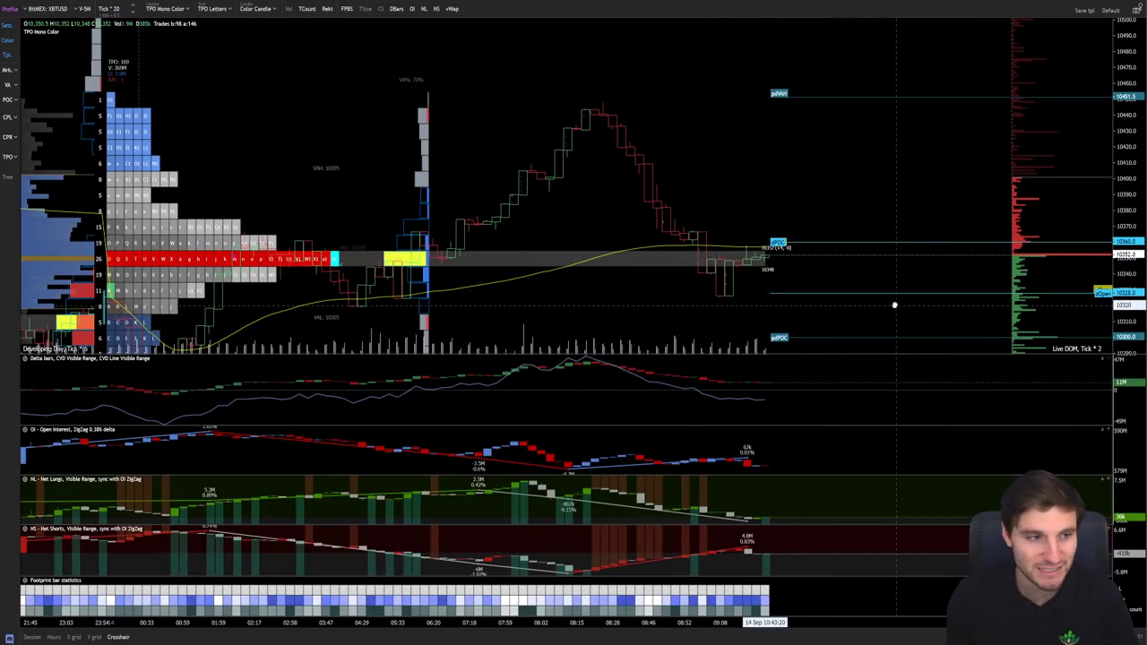
drag(894, 306, 854, 282)
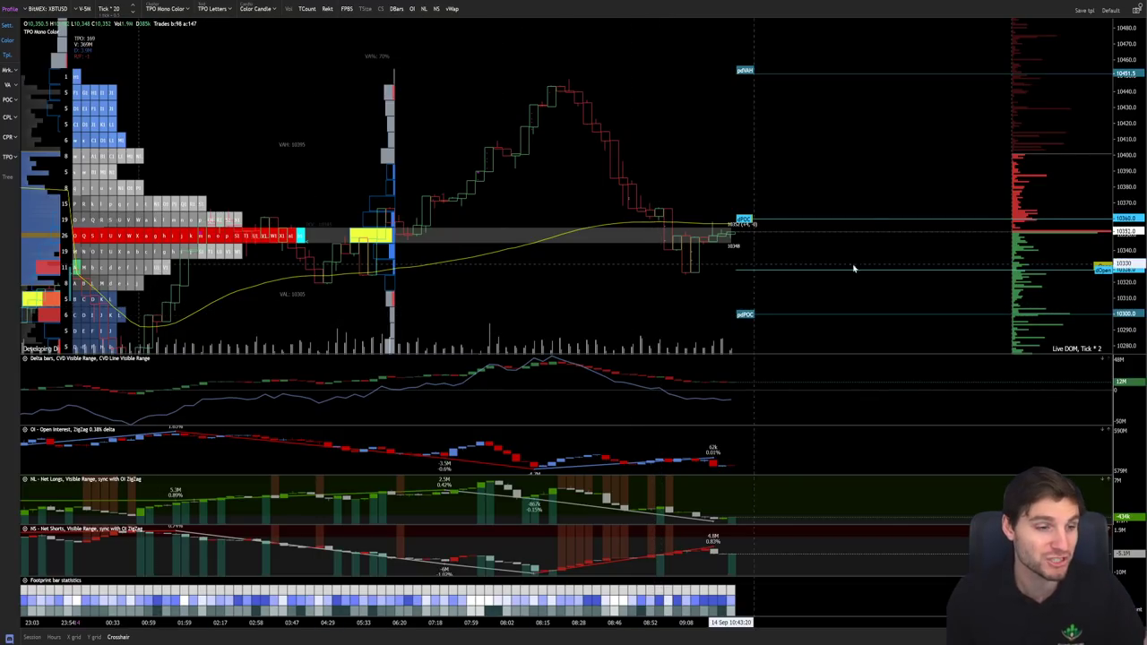
scroll(592, 287, up, 1)
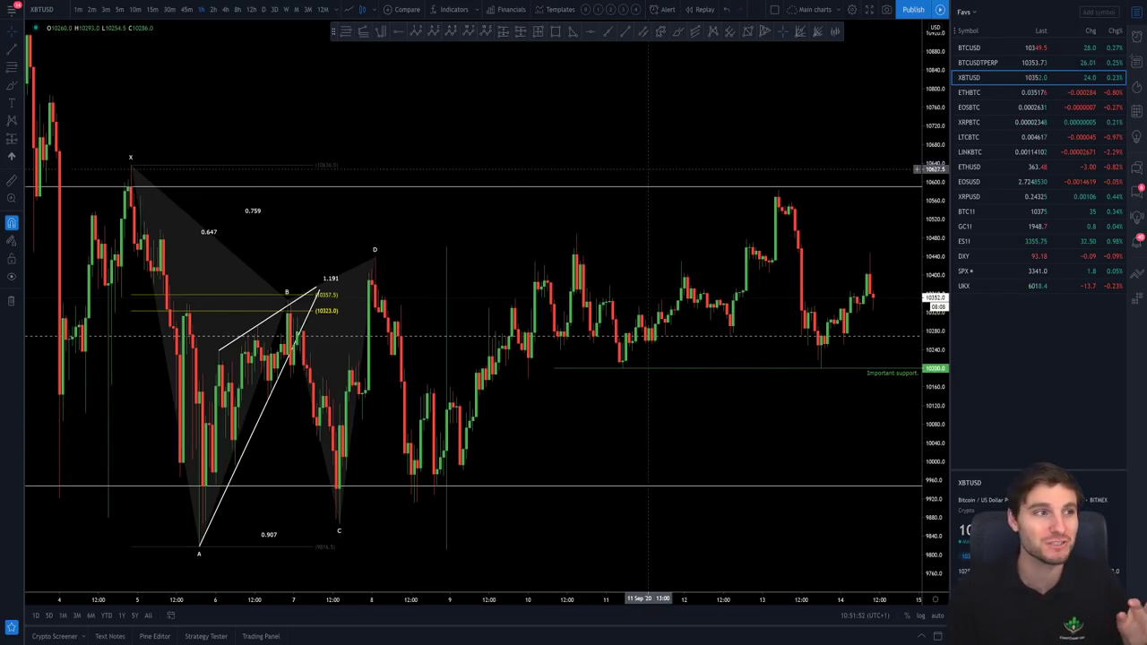
Step: Open the BTCUSD 1-hour chart in TradingView and view the latest candles against the 10439.5 and 10455.0 levels
click(975, 48)
scroll(843, 375, up, 3)
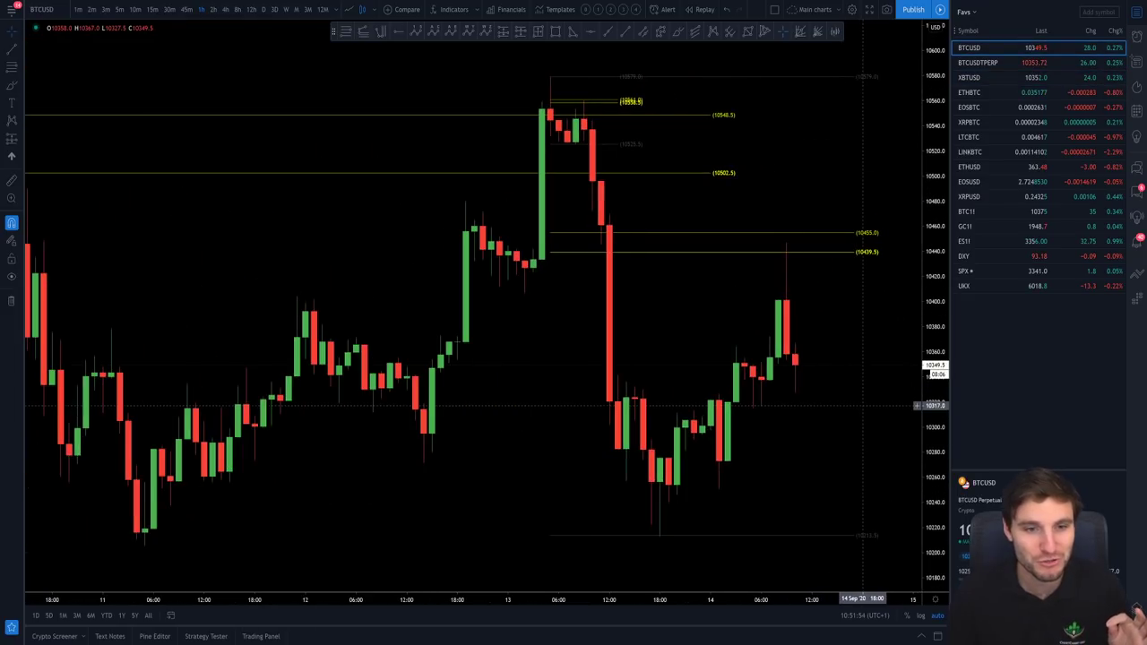